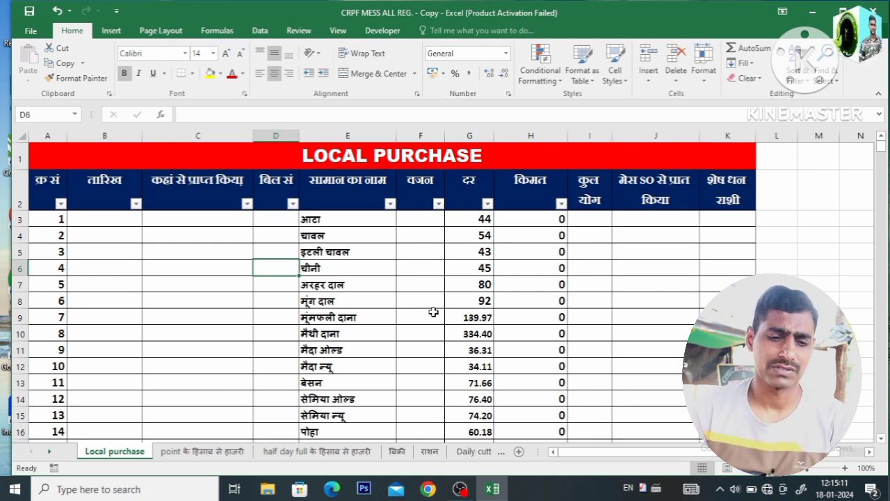
Enter the date 18-01-24 in the तारिख column for serial number 1
left_click(125, 220)
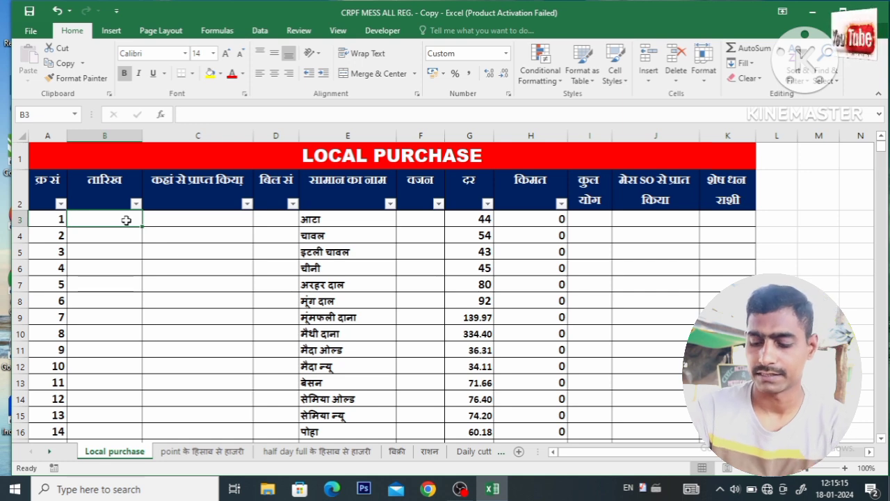
type("18")
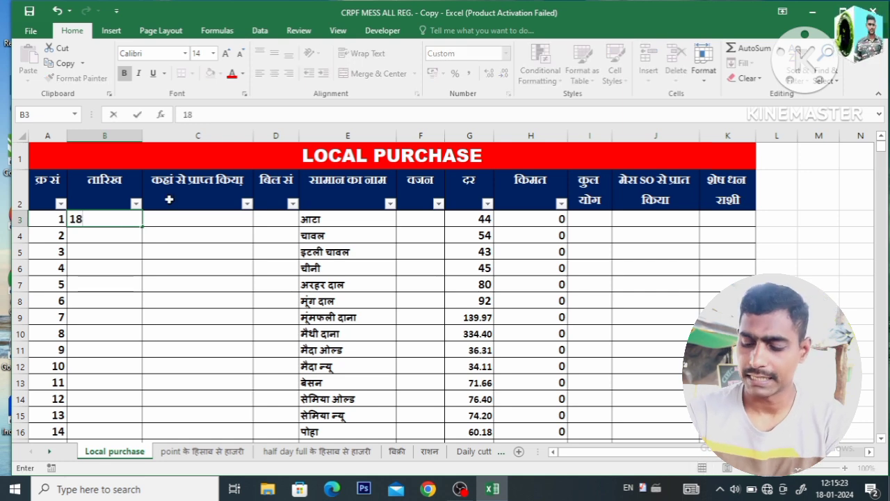
type("-0")
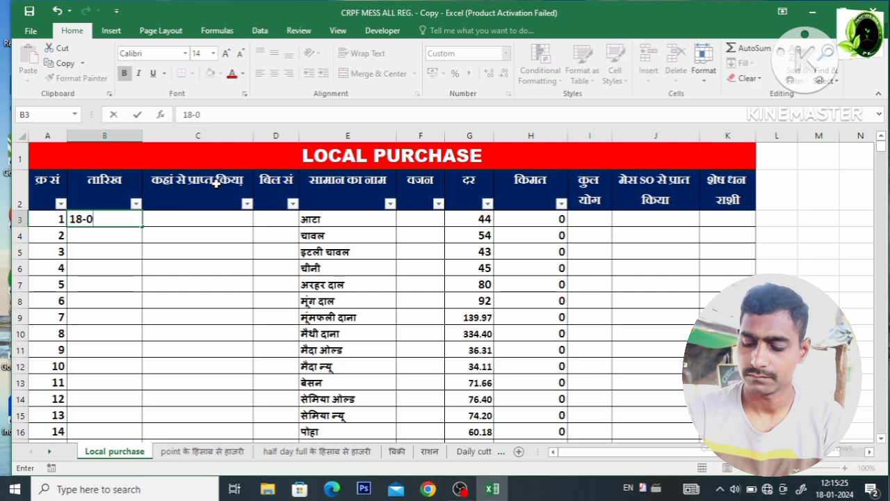
type("1-24")
key("Return")
For serial number 1, enter KFJKH as the source of receipt and 45 as the bill number
left_click(172, 221)
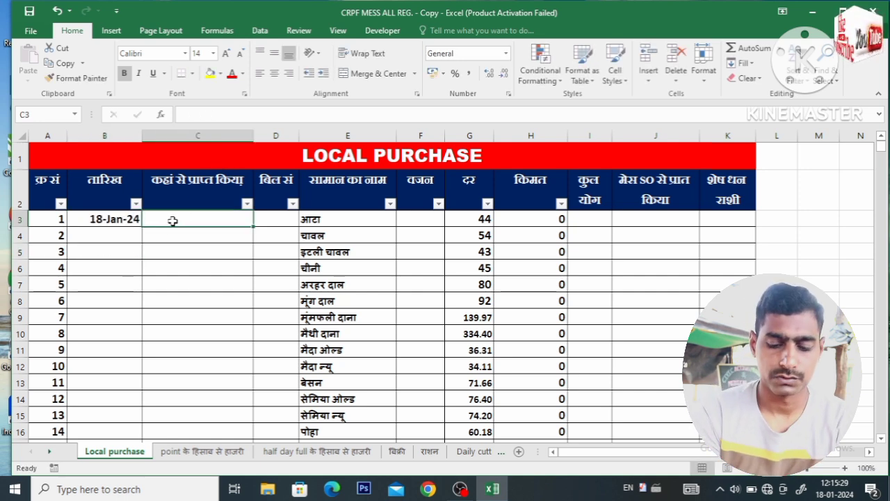
type("KFJKH")
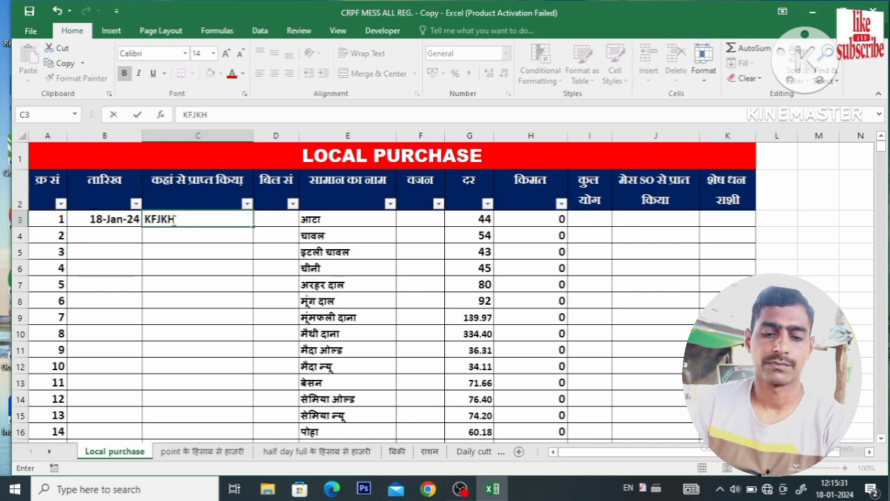
key("Tab")
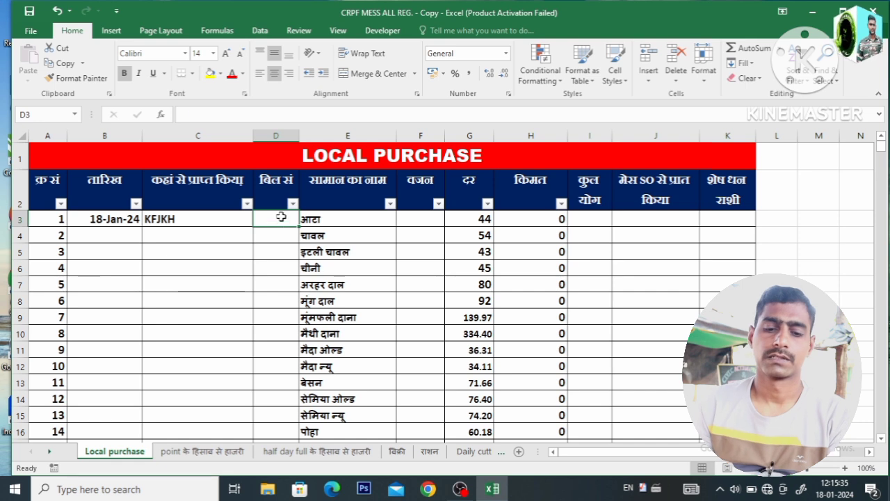
type("45")
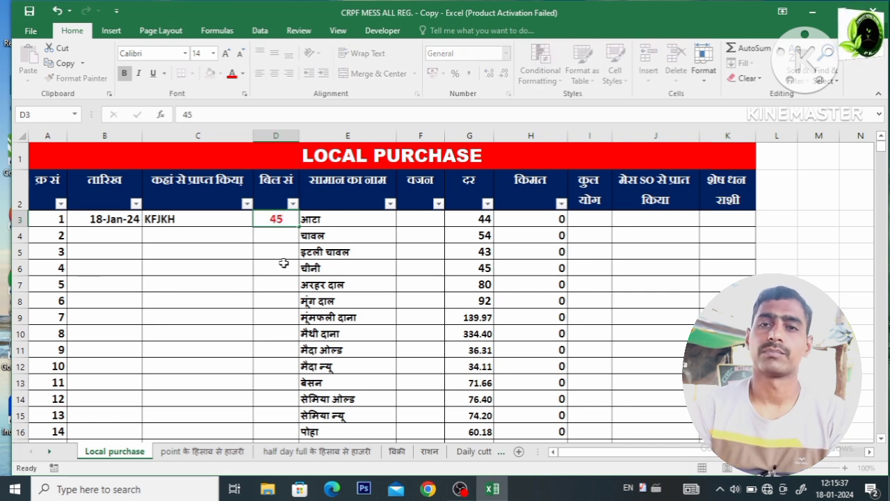
left_click(284, 262)
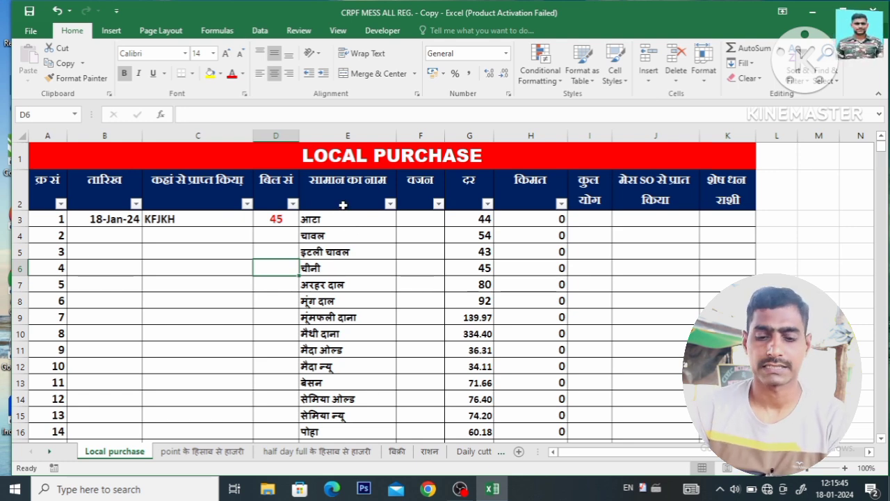
Enter a weight of 200 for आटा and select its calculated price cell
left_click(439, 219)
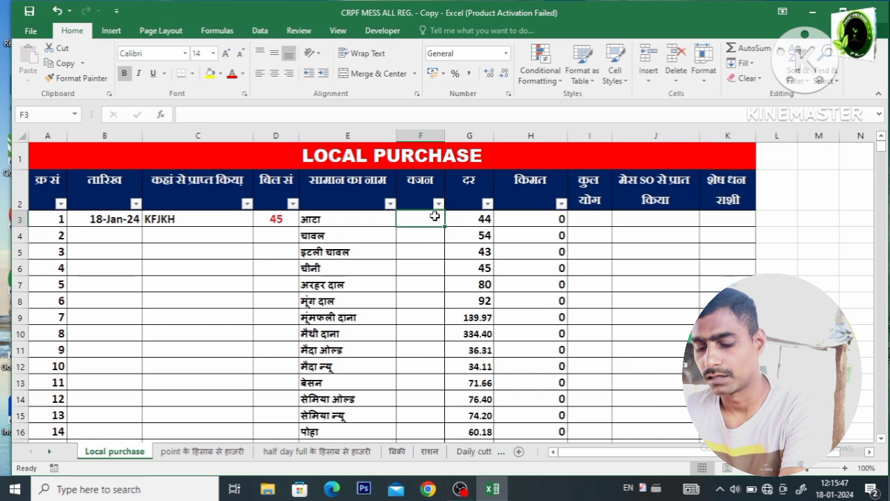
type("20")
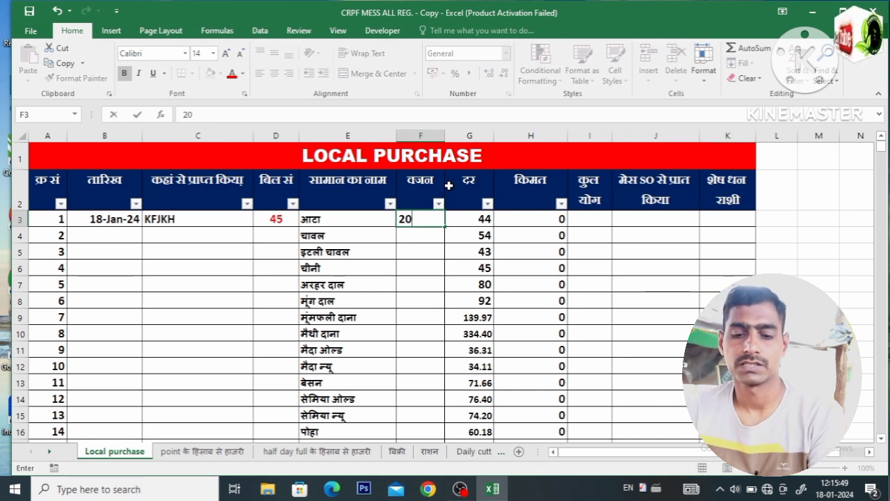
type("0")
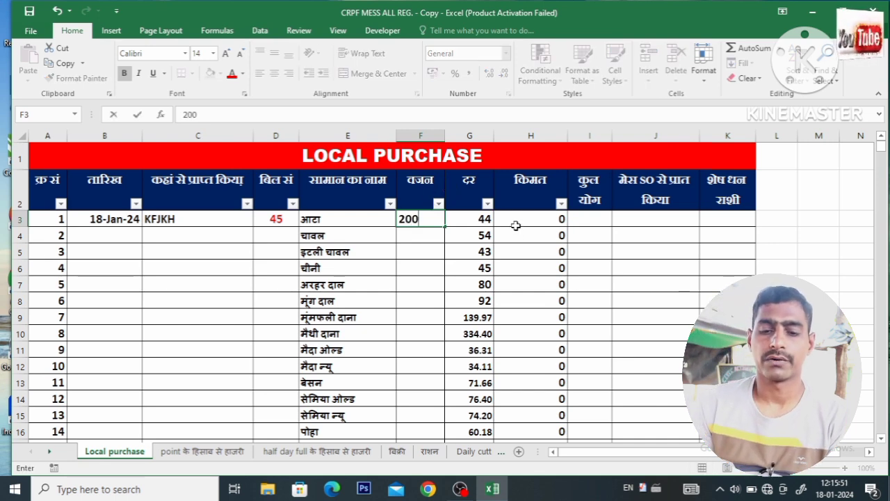
left_click(515, 226)
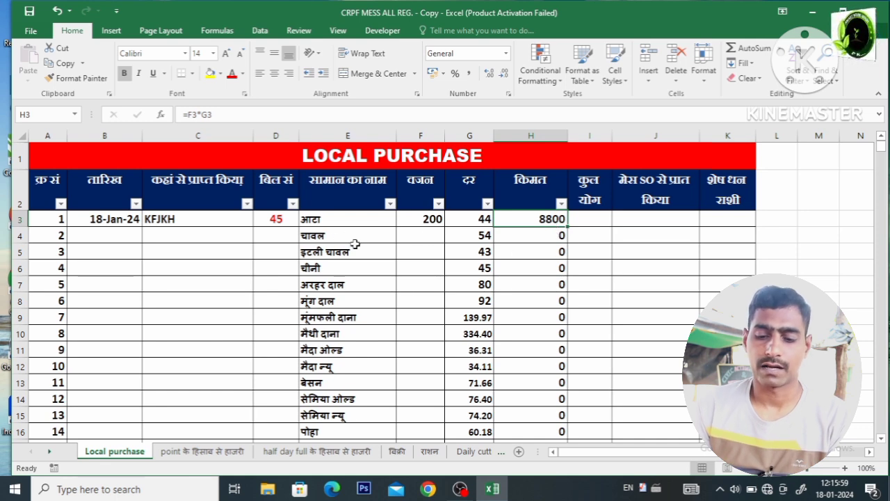
Enter a weight of 10 for चावल and fill it down the वजन column through row 26, कस्तूरी मेथी
left_click(428, 234)
type("10")
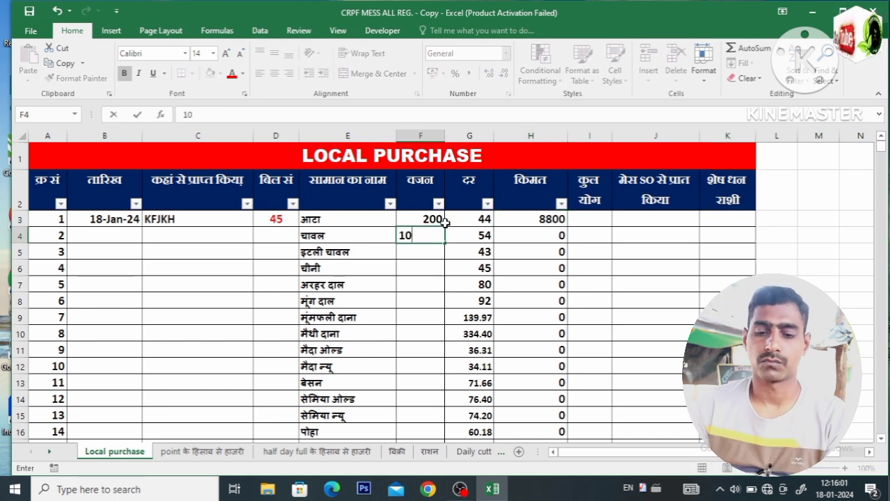
left_click(434, 266)
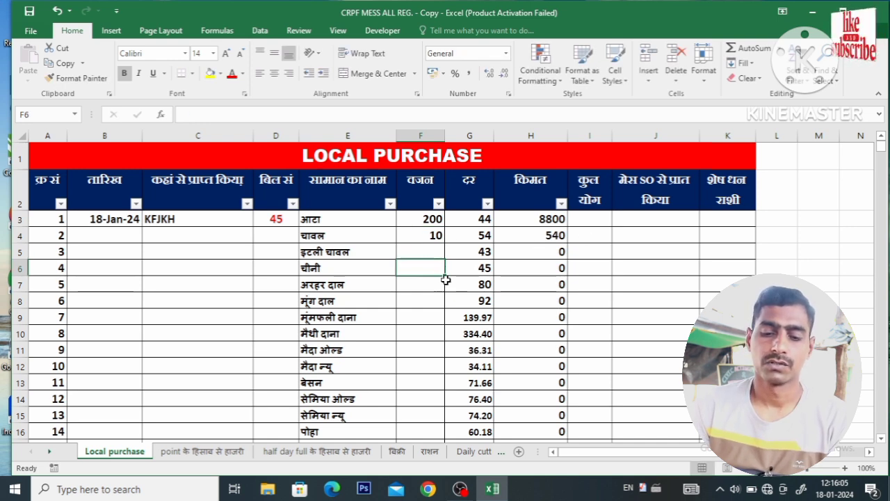
left_click(433, 238)
left_click_drag(444, 242, 442, 396)
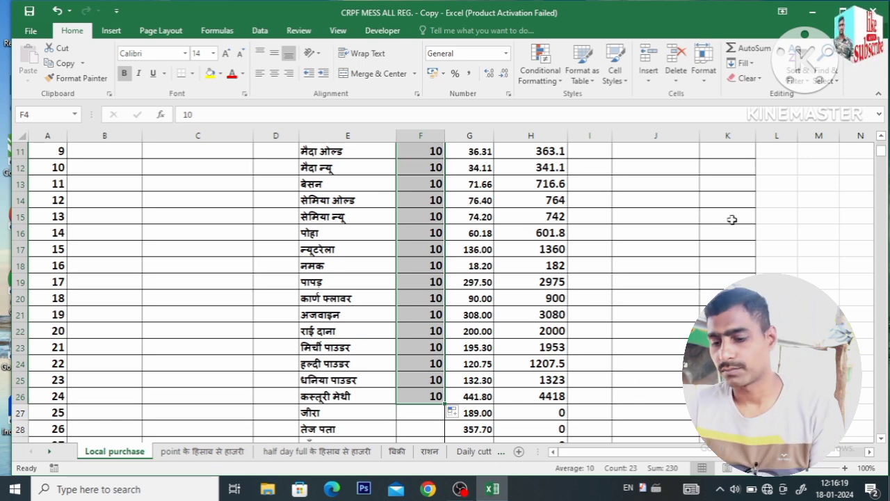
Check the कुल योग row, then fill the date series from 18-Jan-24 down the तारिख column through row 13
left_click(880, 438)
left_click_drag(879, 444, 879, 444)
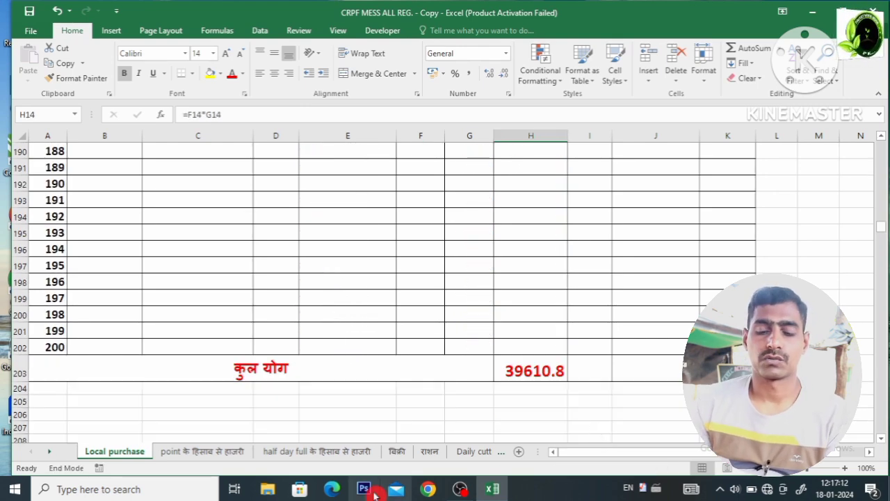
left_click_drag(880, 226, 874, 111)
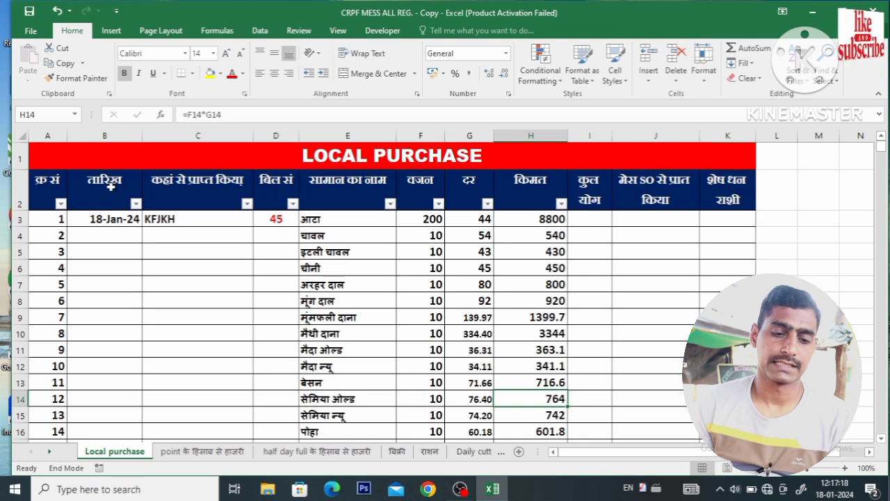
left_click(102, 219)
left_click_drag(140, 228, 116, 391)
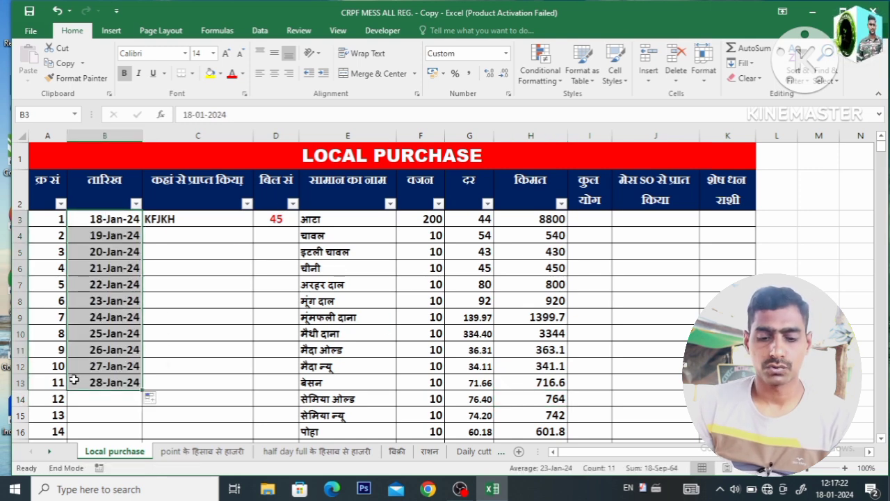
For serial number 12, enter bill number 46 and the date 30-01-24
left_click(281, 384)
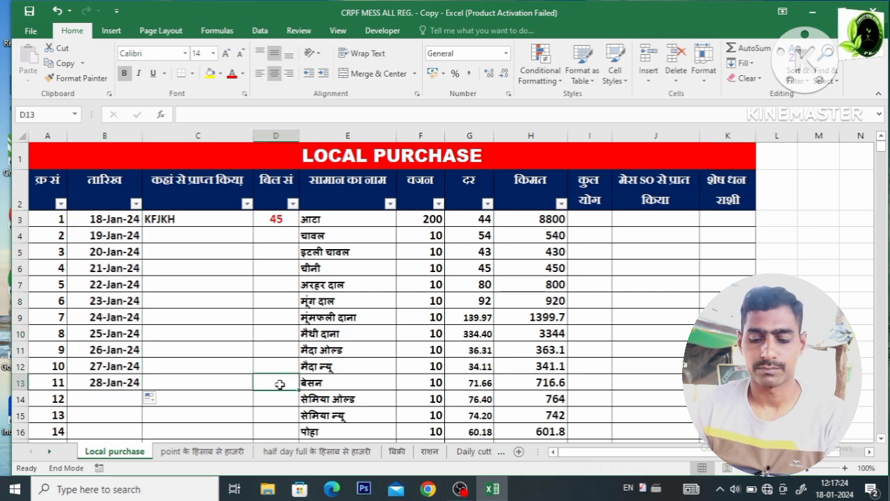
left_click(275, 399)
type("46")
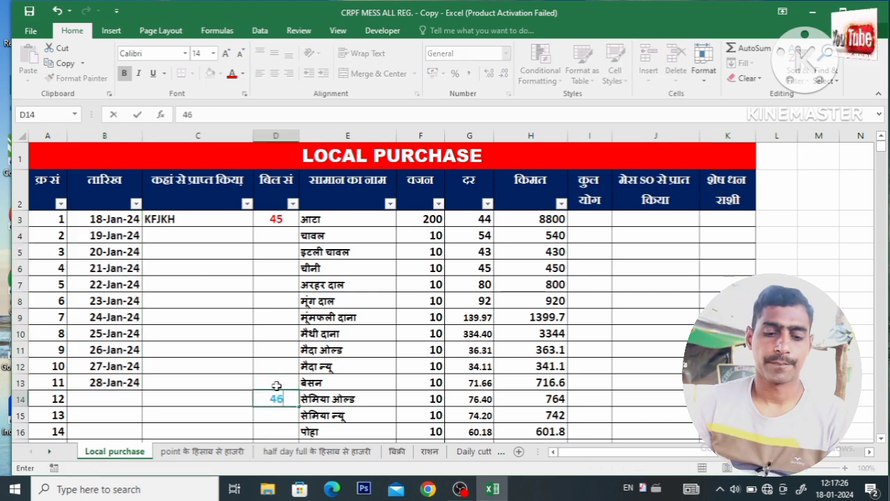
key("Return")
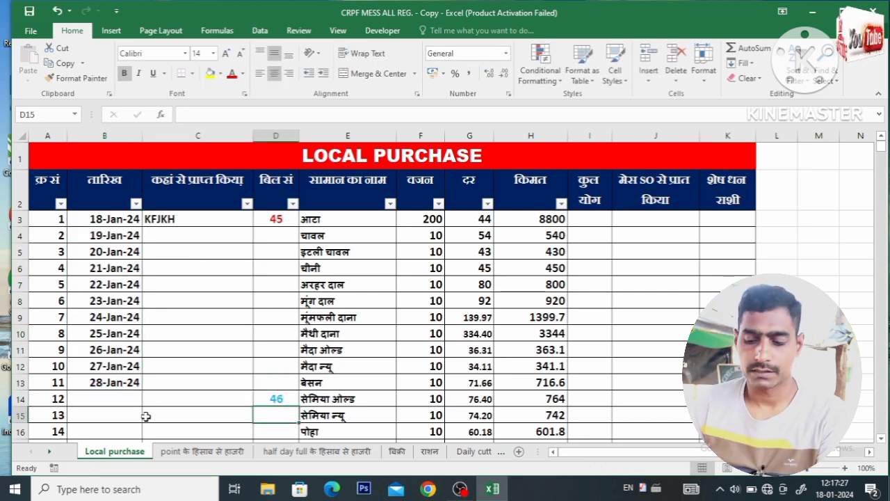
left_click(116, 398)
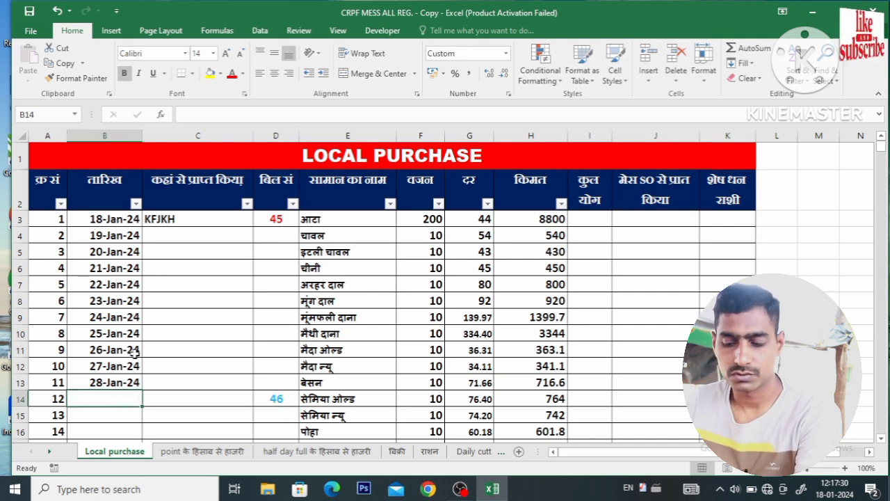
type("3")
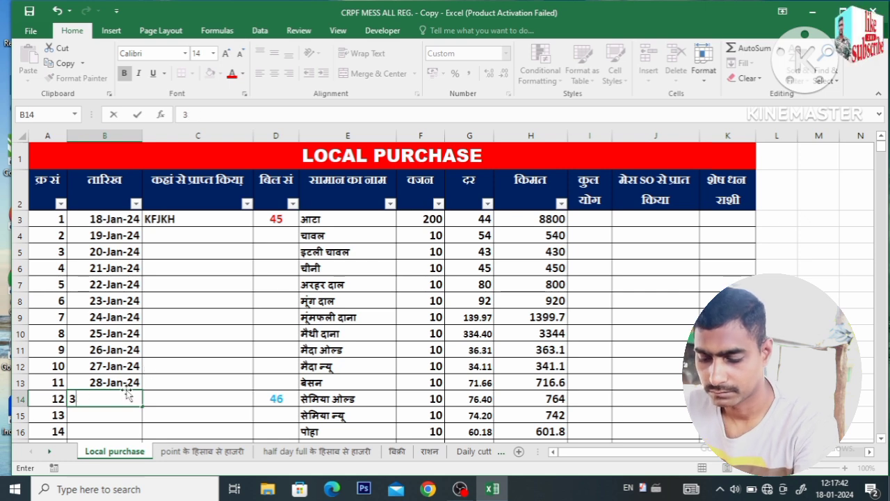
type("0-01-24")
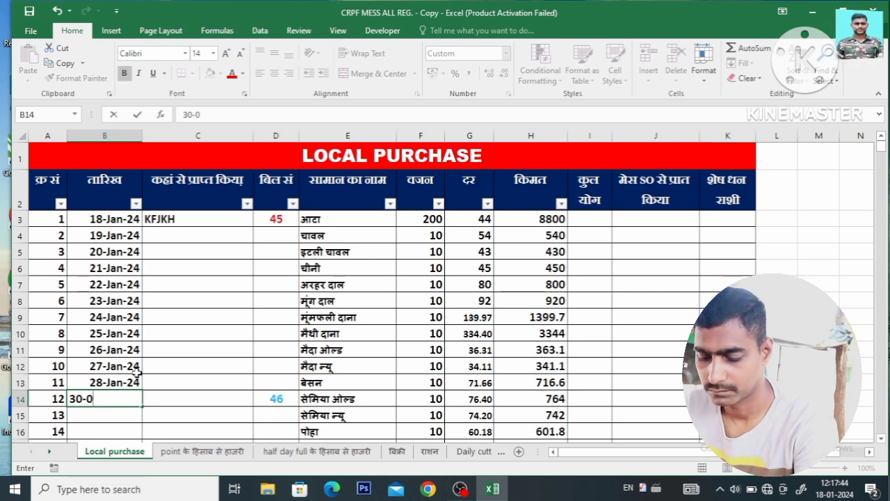
left_click(195, 405)
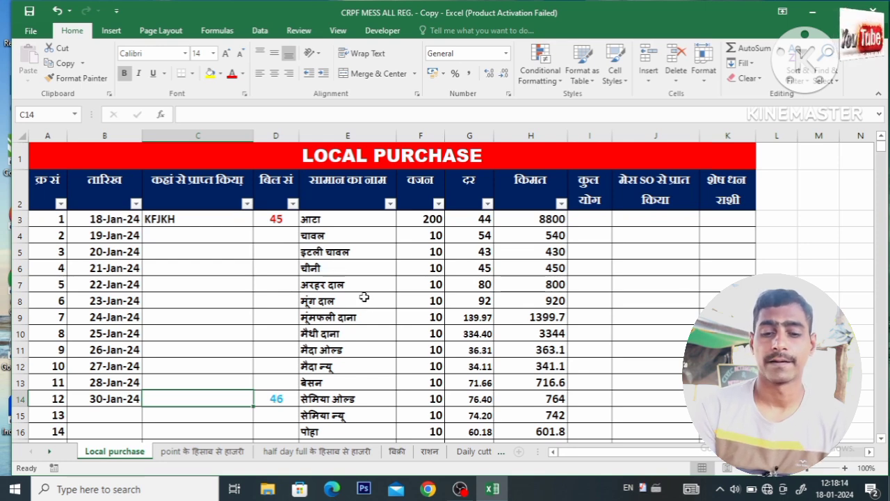
Copy bill number 45 from row 3 down the बिल सं column through row 13
left_click(277, 221)
left_click_drag(299, 226, 300, 386)
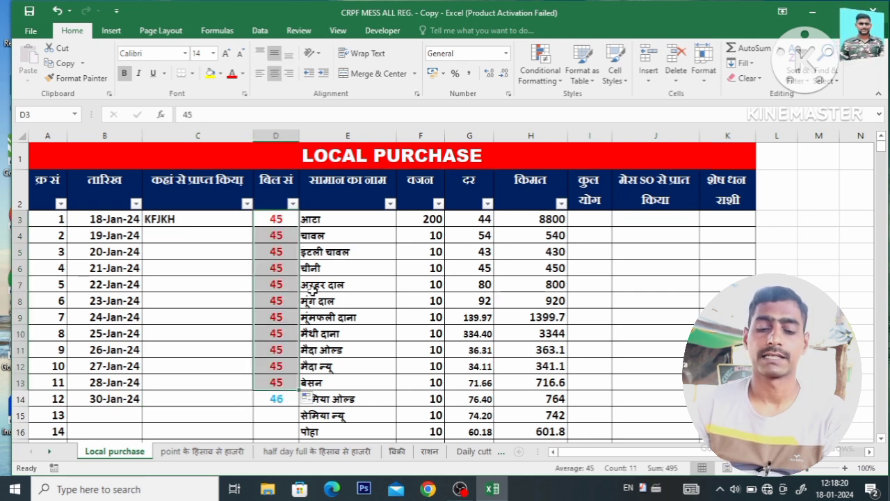
left_click(465, 370)
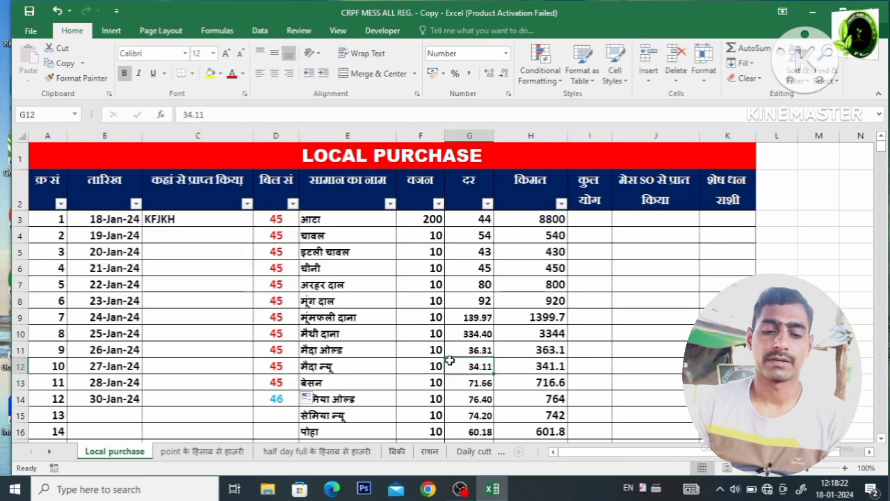
Filter the बिल सं column to show only bill number 45, excluding 46 and blanks
left_click(292, 203)
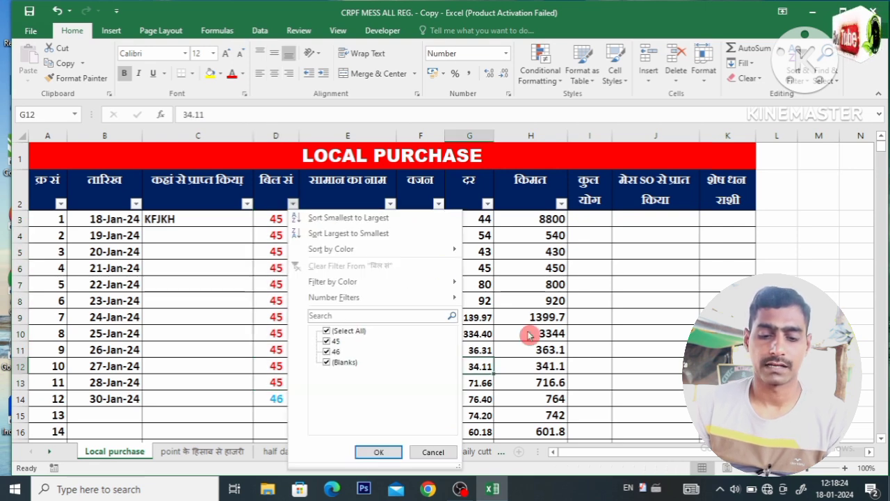
left_click(327, 353)
left_click(328, 362)
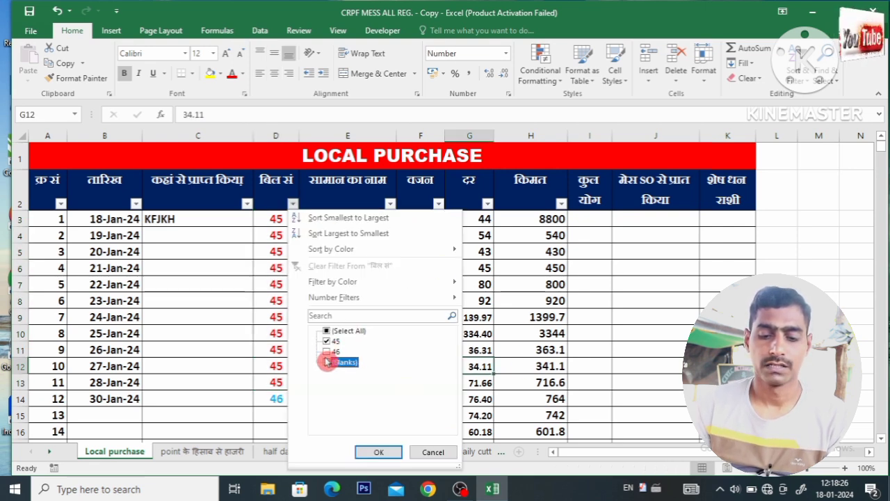
left_click(381, 452)
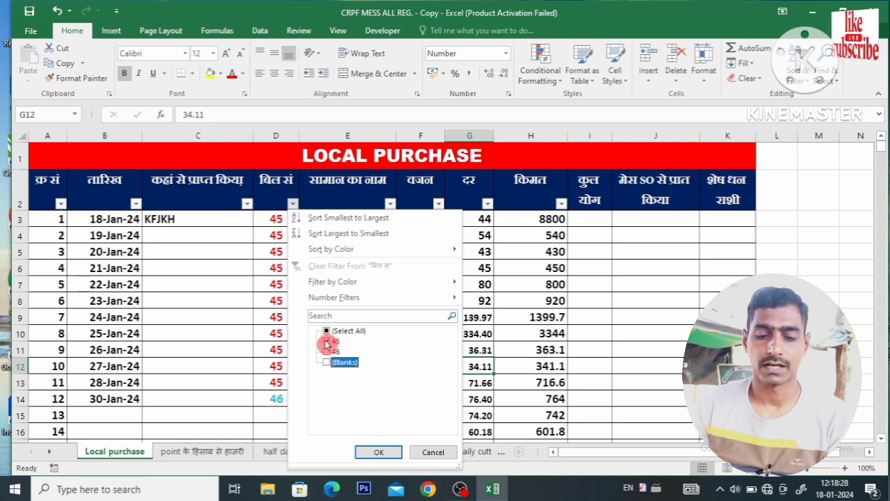
left_click(372, 452)
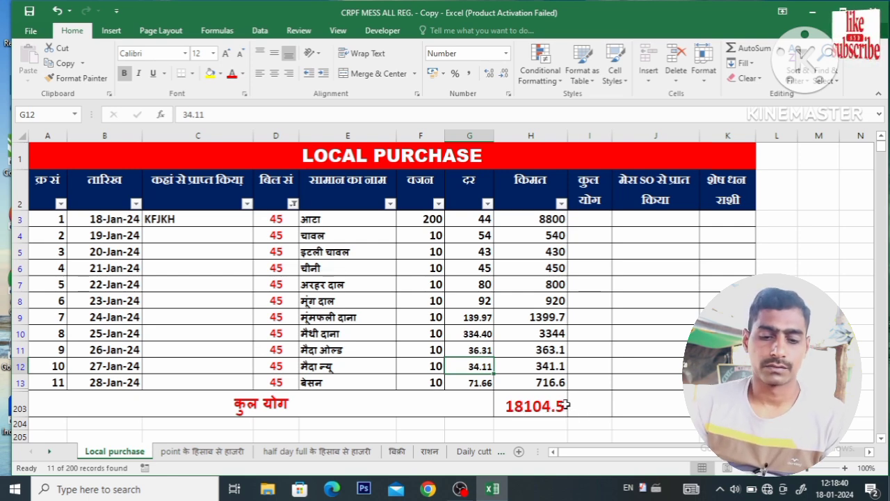
Include bill number 46 and blanks in the बिल सं filter again to show all records
left_click(293, 203)
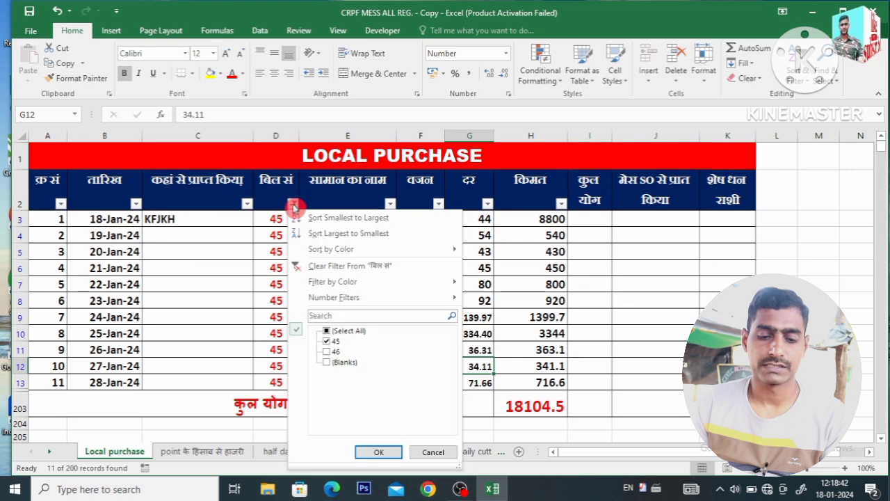
left_click(332, 352)
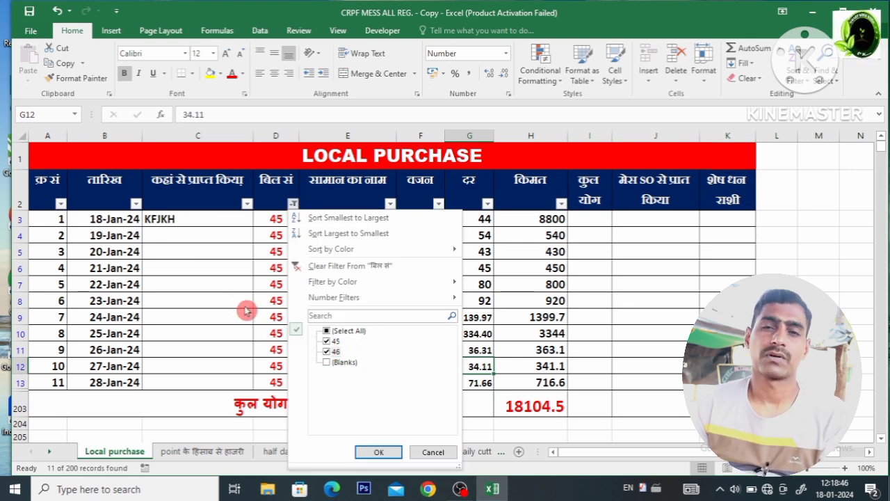
left_click(326, 362)
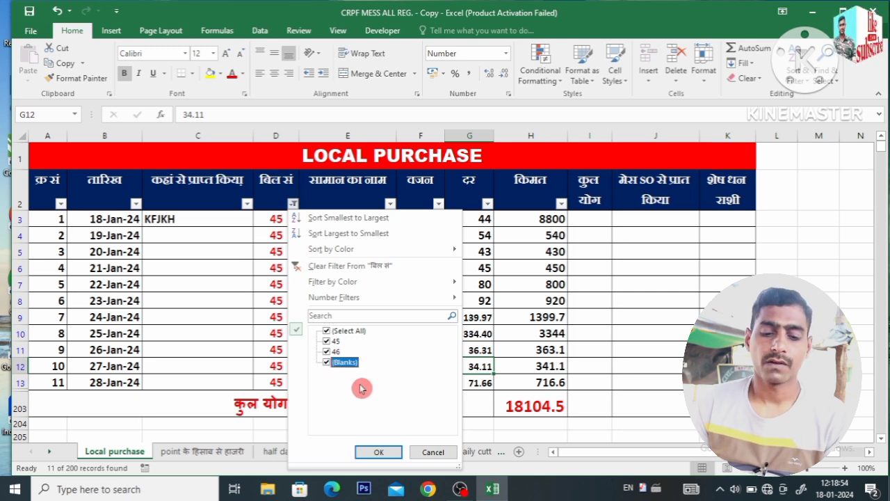
left_click(378, 452)
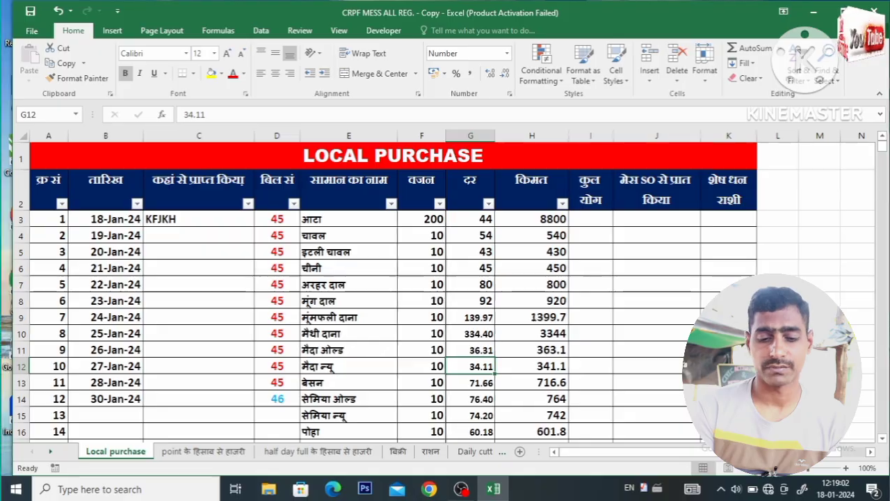
On the point के हिसाब से हाजरी sheet, set the month to JAN and the year to 2024
left_click(203, 451)
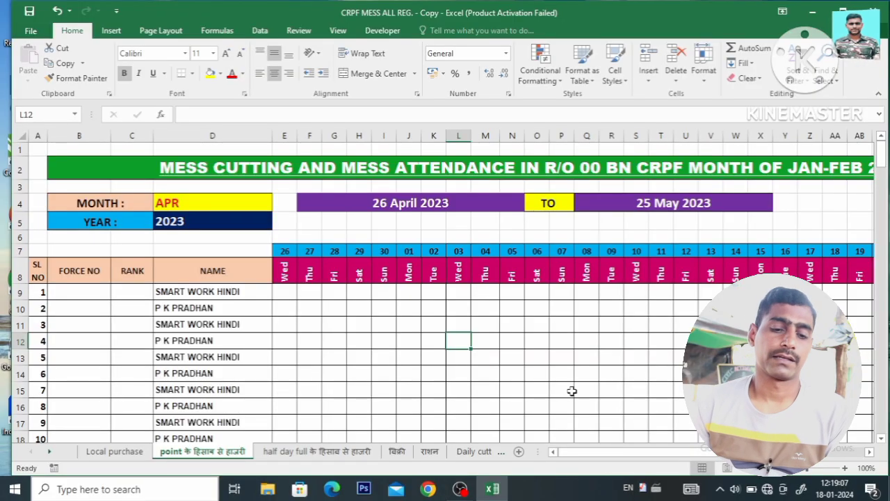
left_click(255, 201)
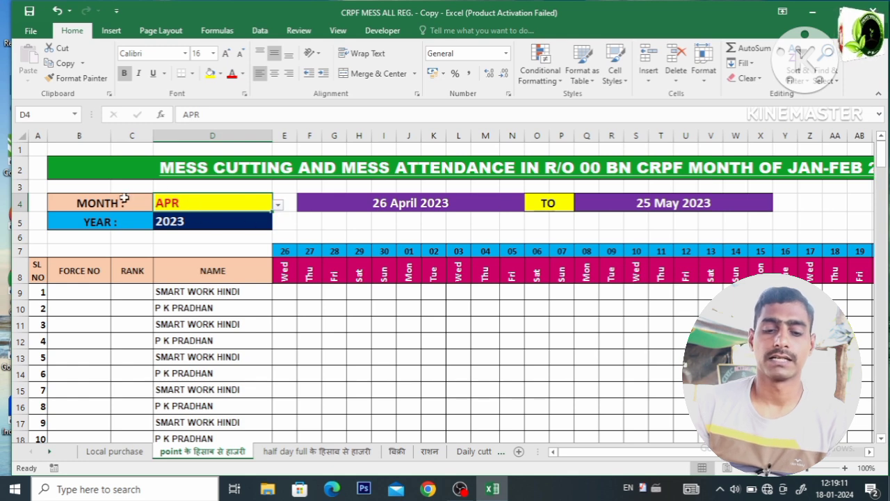
left_click(279, 206)
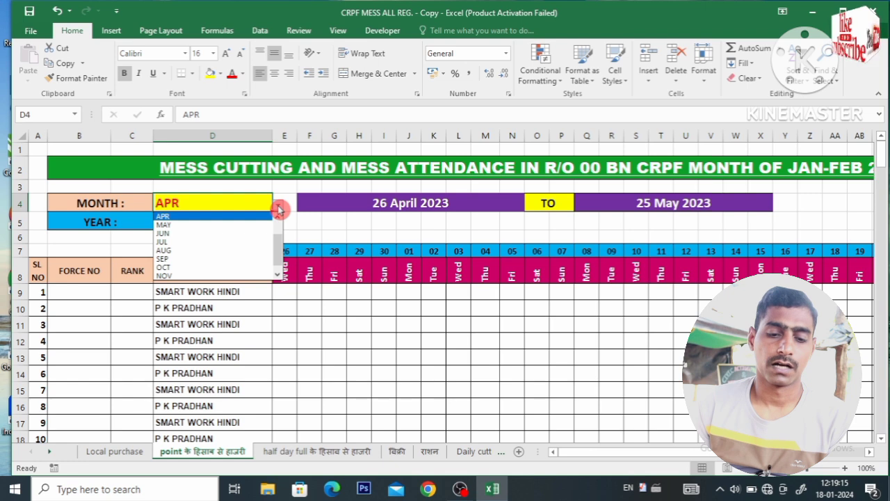
scroll(281, 223, "up", 3)
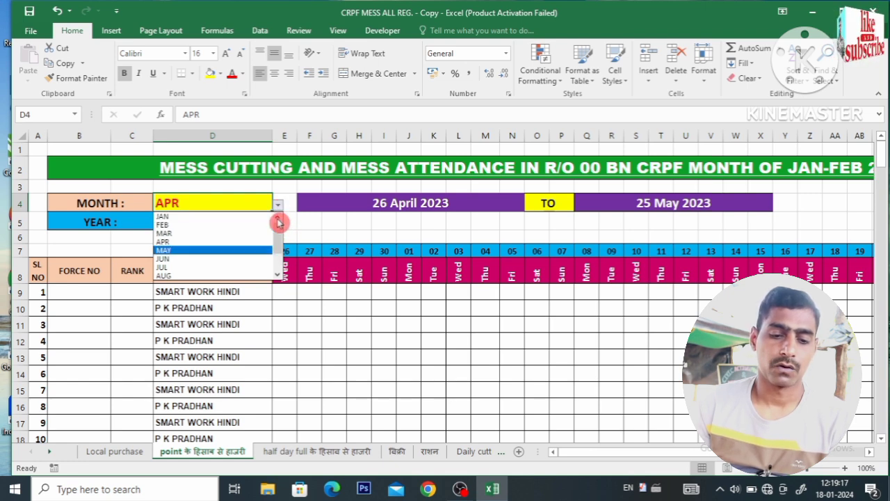
left_click(197, 216)
left_click(261, 223)
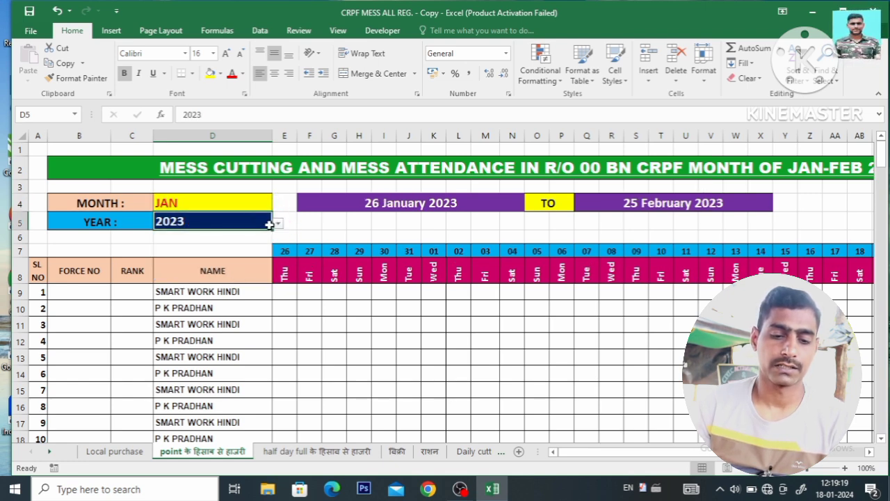
left_click(279, 228)
left_click(202, 242)
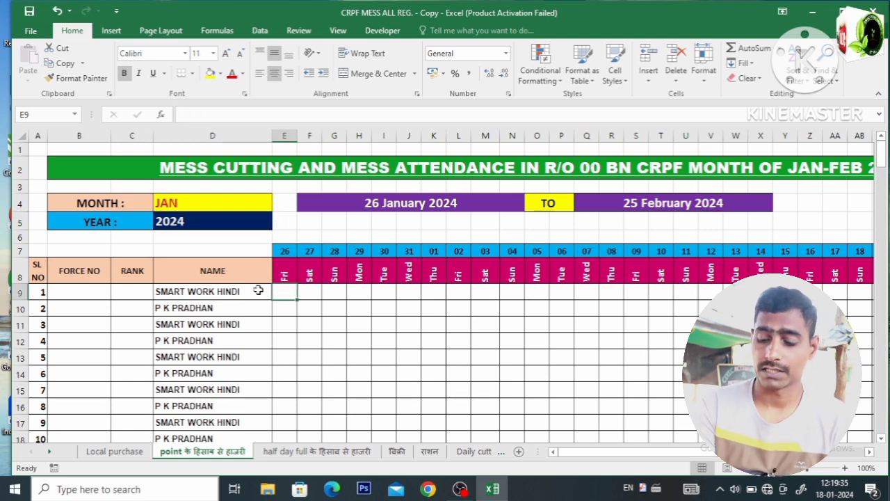
For 26 January, enter attendance 1 for serial number 1 and 0.5 for serial number 2
type("1")
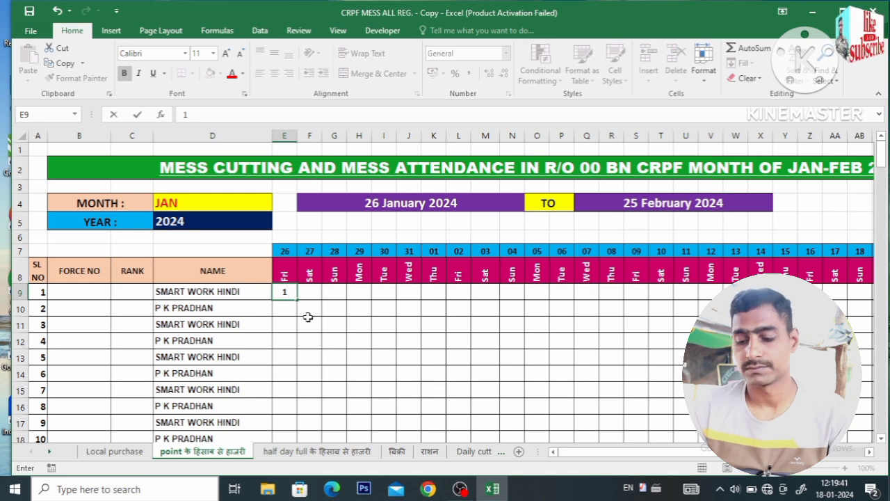
left_click(288, 306)
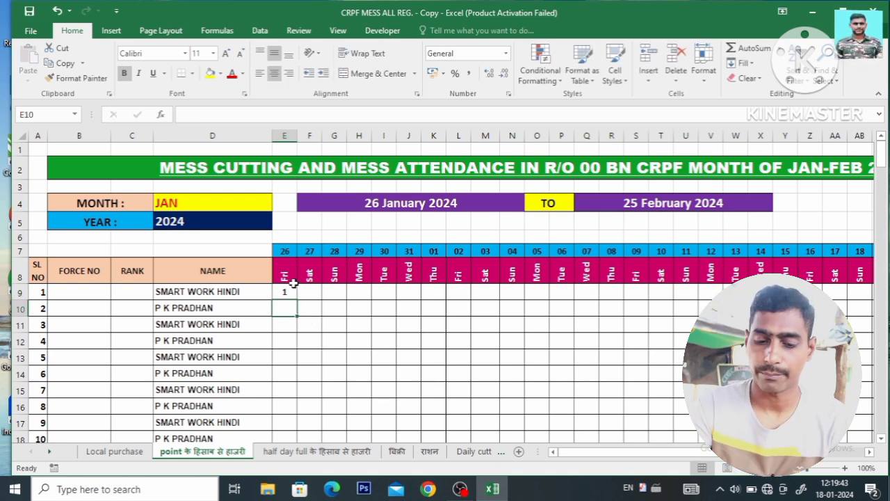
type(".")
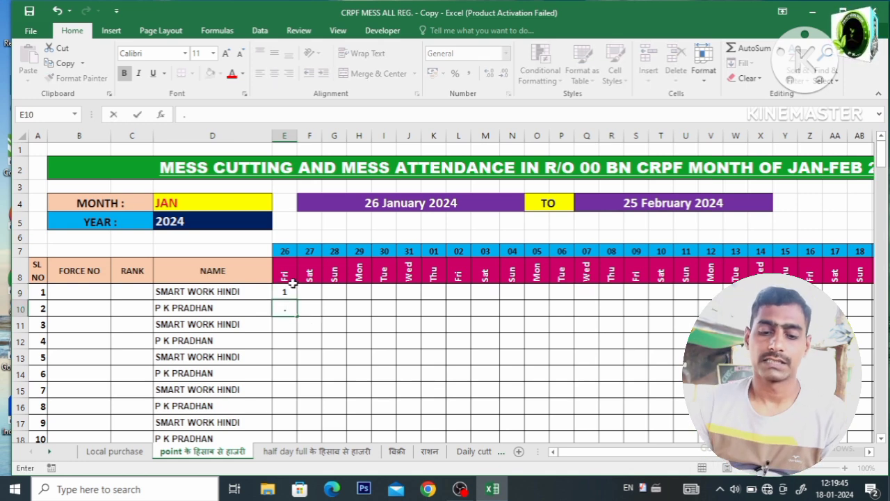
type("5")
left_click(284, 339)
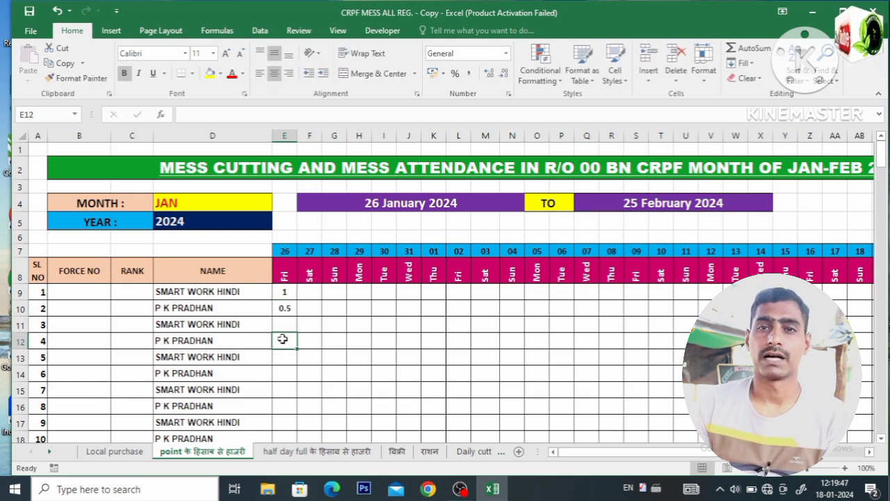
Fill attendance 1 down the 26 January column from serial number 1 through 64, and check the point and amount columns
left_click(285, 292)
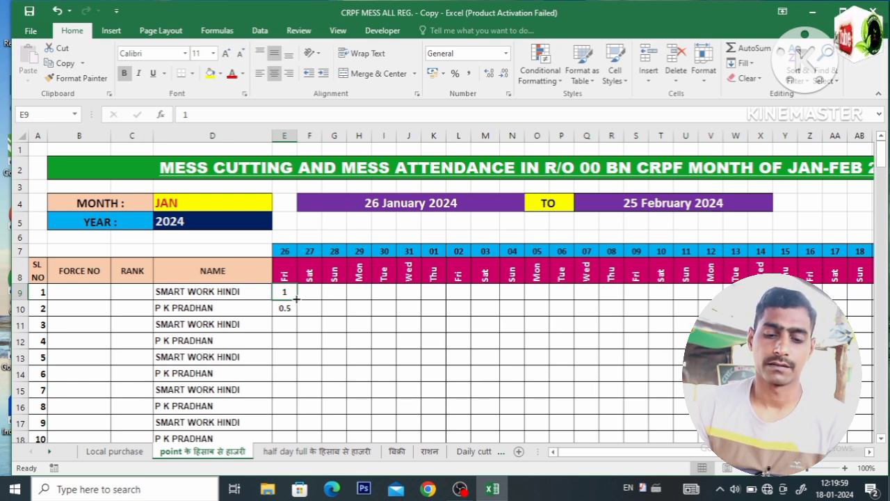
left_click_drag(295, 299, 283, 366)
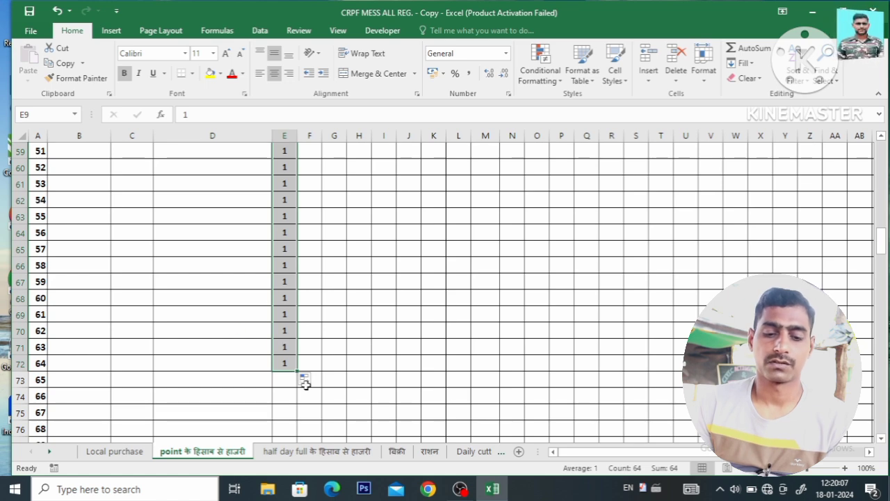
left_click_drag(884, 247, 868, 159)
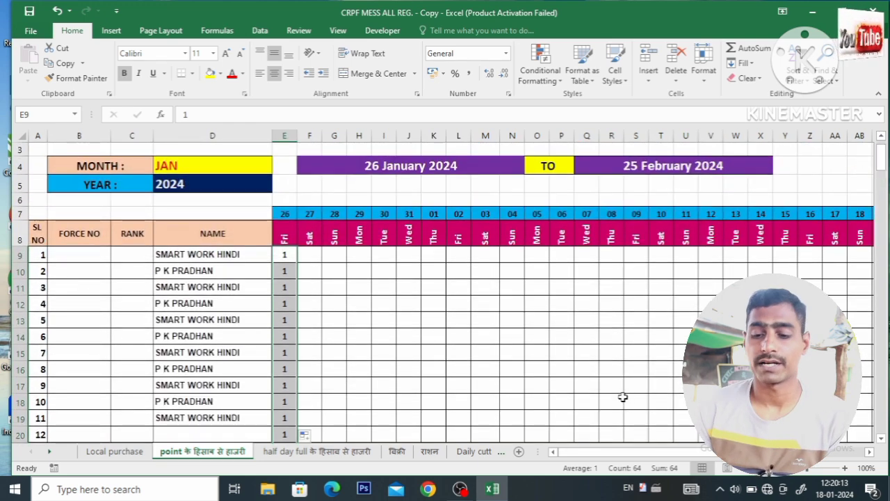
mouse_move(616, 453)
left_mouse_down()
mouse_move(660, 453)
mouse_move(622, 452)
left_mouse_up()
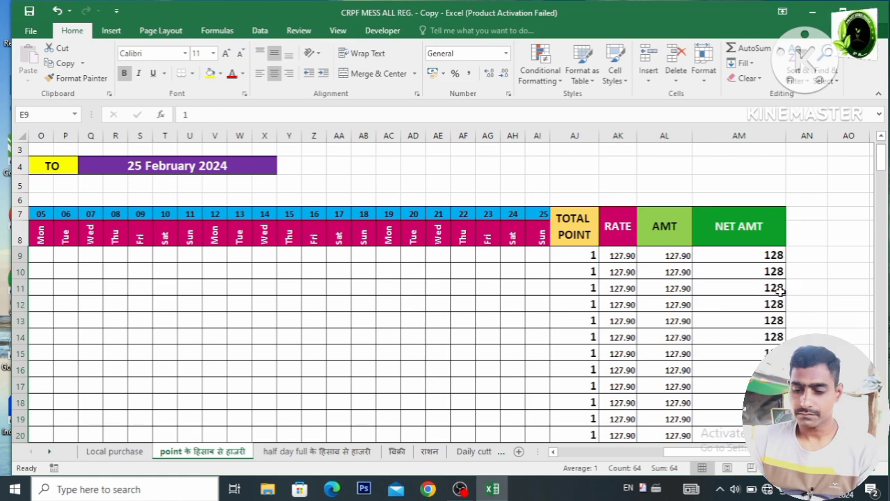
left_click_drag(729, 453, 541, 466)
Fill serial number 1's attendance value 1 across the dates through 13 February
left_click(311, 254)
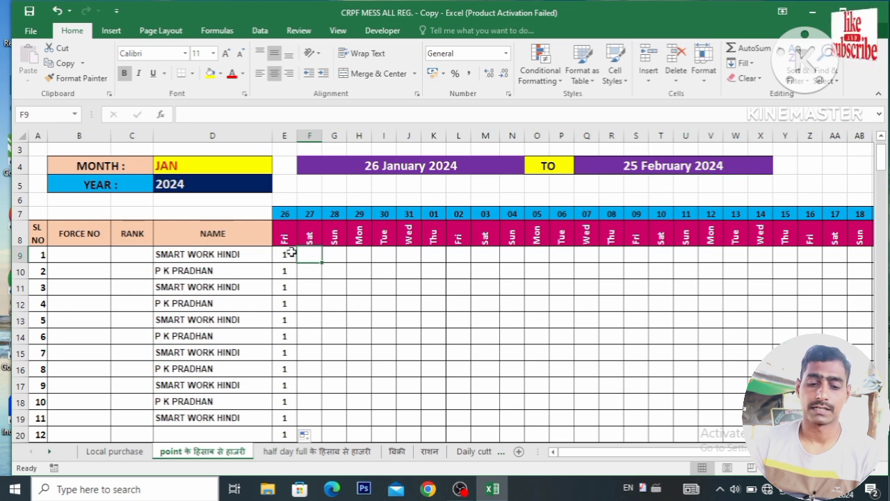
left_click(288, 254)
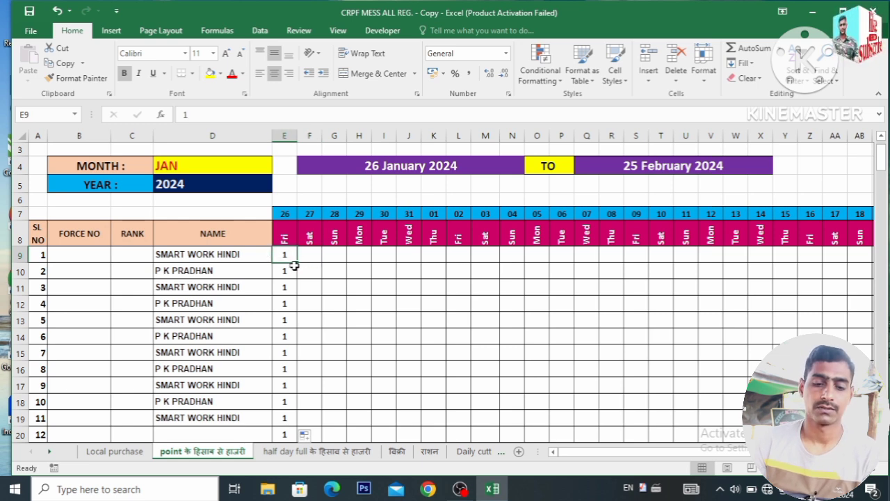
left_click_drag(299, 264, 759, 235)
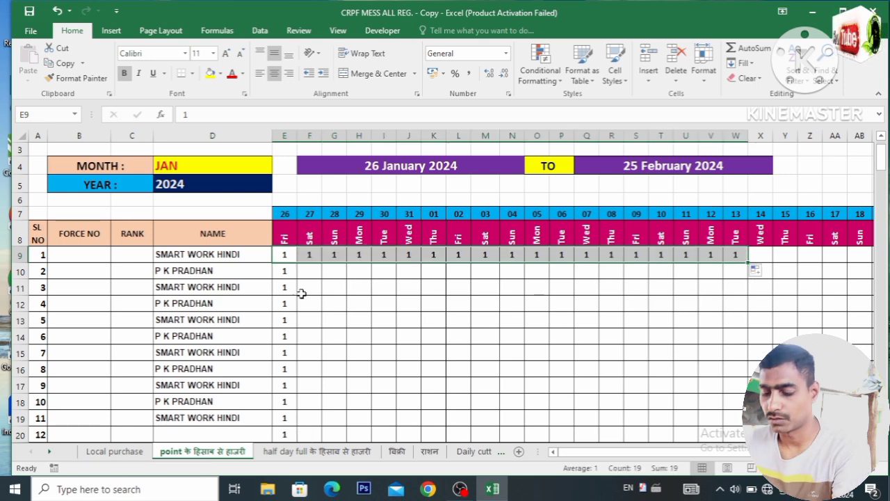
Enter 0.5 for serial number 2 on 27 January and fill it across through 9 February
double_click(310, 271)
type("1")
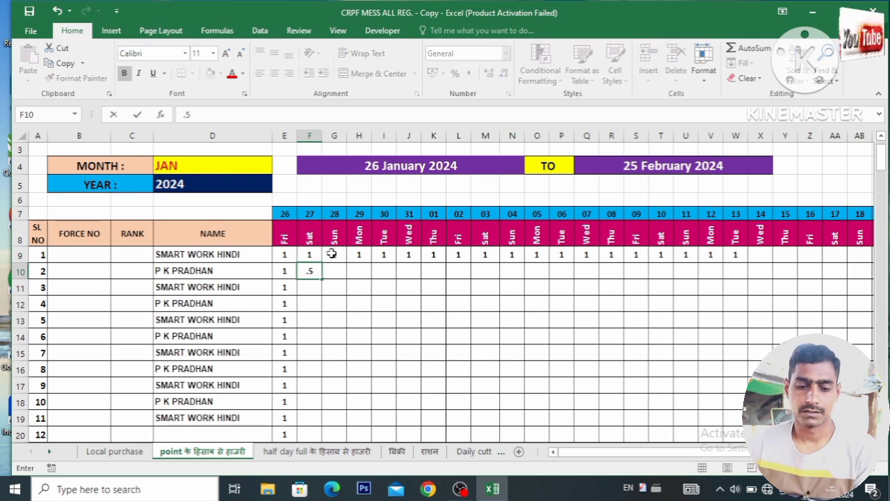
left_click(333, 299)
left_click(310, 271)
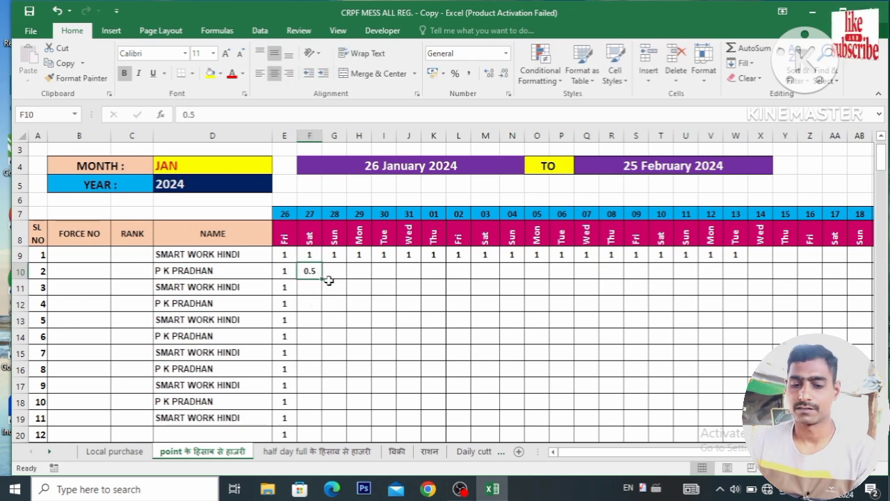
left_click_drag(323, 281, 636, 278)
Fill attendance 1 across for serial number 3 through 15 February and for serial number 5 through 11 February
left_click(283, 287)
left_click_drag(297, 294, 785, 292)
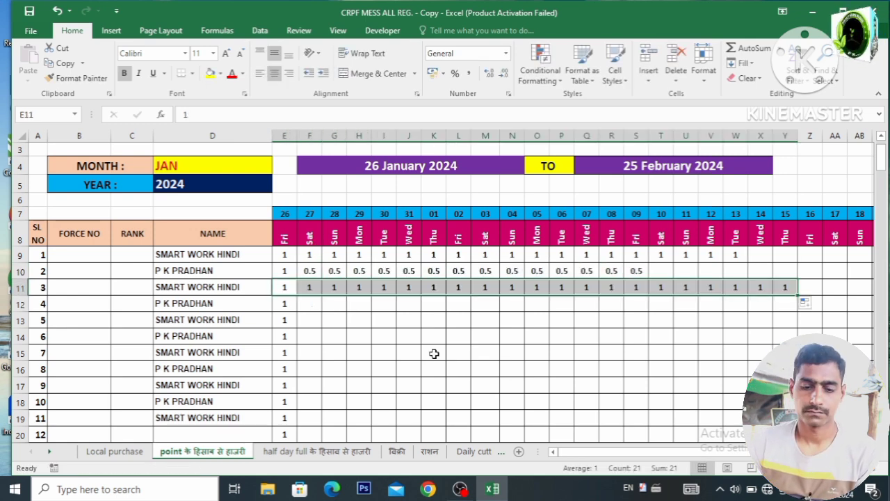
left_click(284, 320)
left_click_drag(298, 331, 686, 328)
Enter 0.5 for serial number 4 on 30 January and fill it across through 11 February
left_click(385, 304)
type("0.5")
left_click_drag(396, 312, 689, 306)
left_click(561, 385)
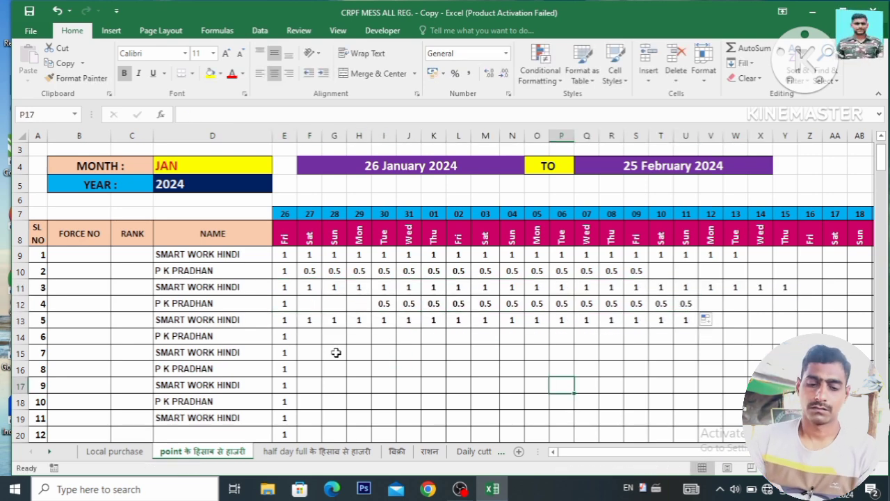
Fill serial number 5's attendance 1 down through serial 11 on 27 January, serial 7 on 28 January and serial 6 on 29 January
left_click(334, 322)
left_click(311, 321)
left_click_drag(322, 328, 346, 353)
left_click(333, 321)
left_click(360, 321)
left_click_drag(372, 328, 372, 337)
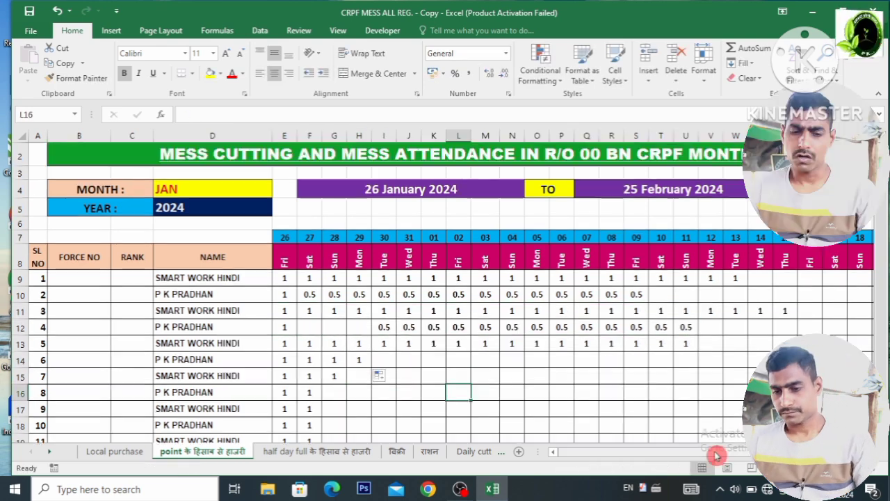
Review the Total Point, Rate, Amt and Net Amt columns down to their grand totals
left_click_drag(716, 452, 839, 434)
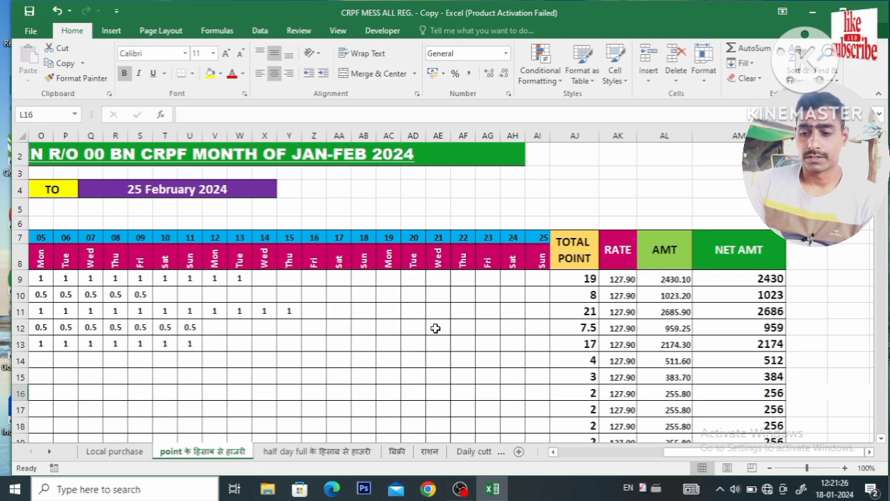
left_click_drag(881, 155, 883, 375)
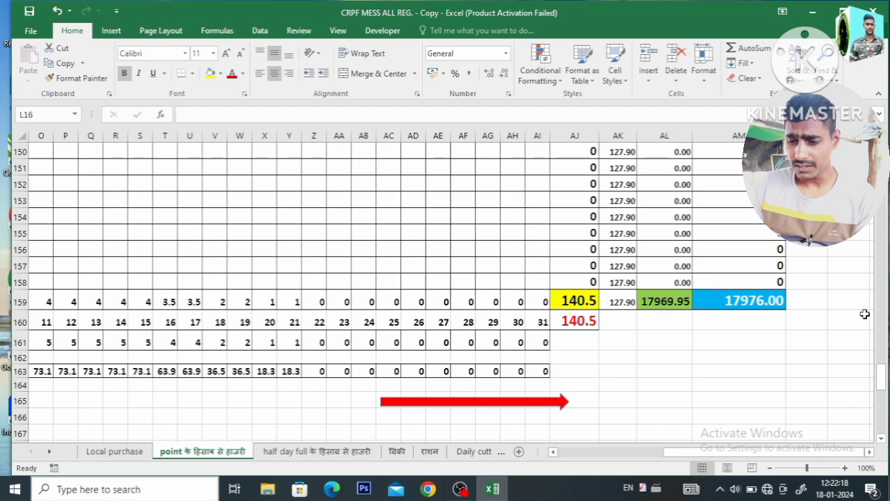
left_click_drag(882, 374, 880, 384)
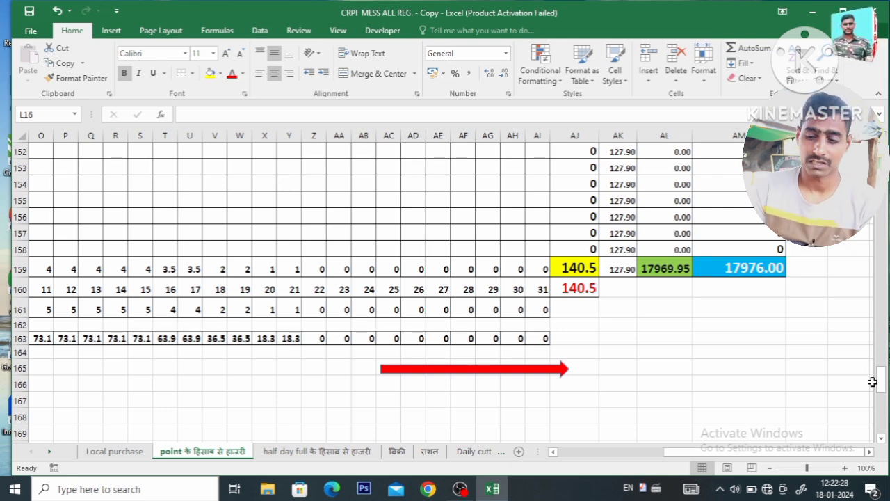
left_click_drag(881, 381, 882, 153)
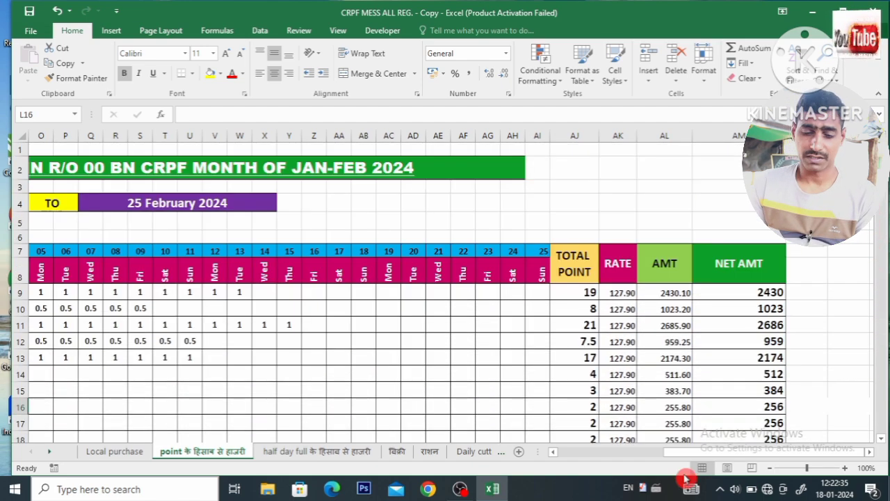
left_click_drag(695, 456, 595, 455)
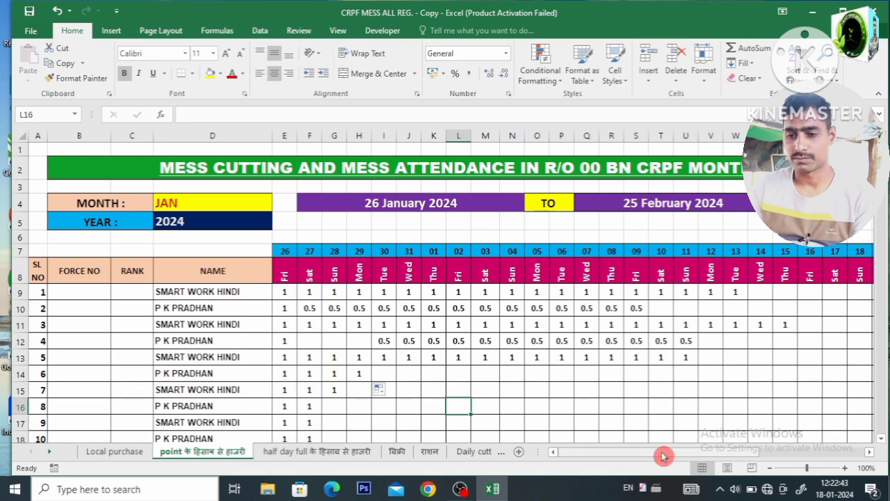
Examine the Grand Total, Daily Present and Daily Ammount rows, and inspect the Daily Present formula for 26 January
scroll(887, 219, "down", 8)
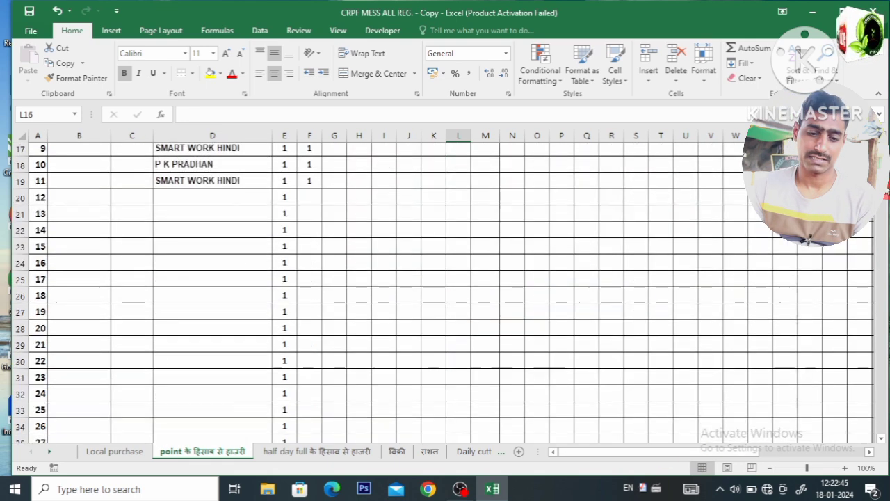
scroll(887, 219, "down", 11)
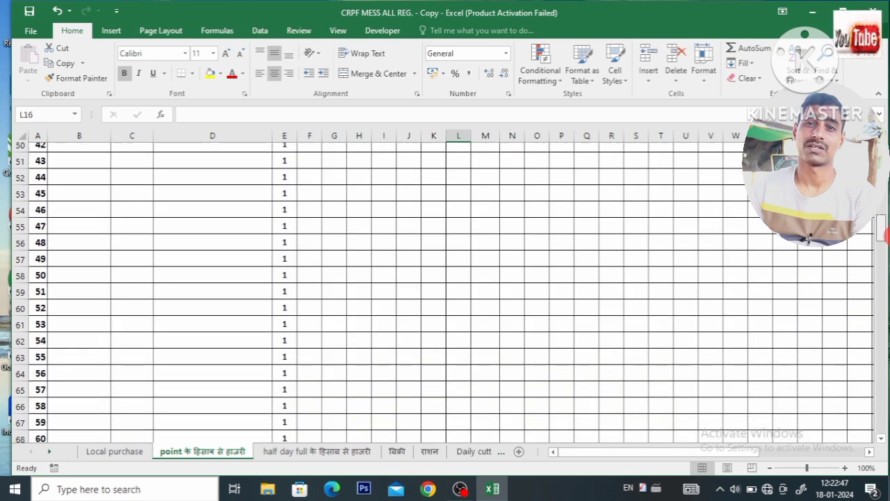
left_click_drag(884, 245, 885, 378)
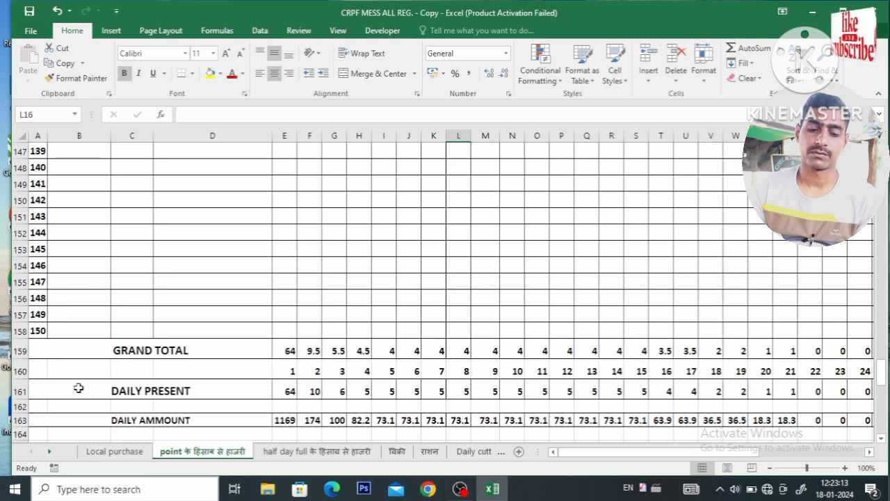
left_click(291, 391)
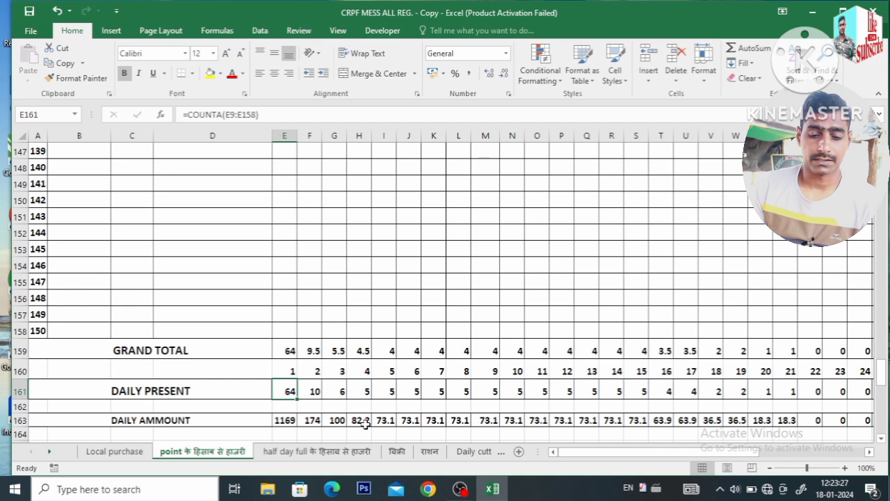
Go to the start of the Sold Register on the बिक्री sheet and enter the date 2-1-24 for serial number 1
left_click(309, 452)
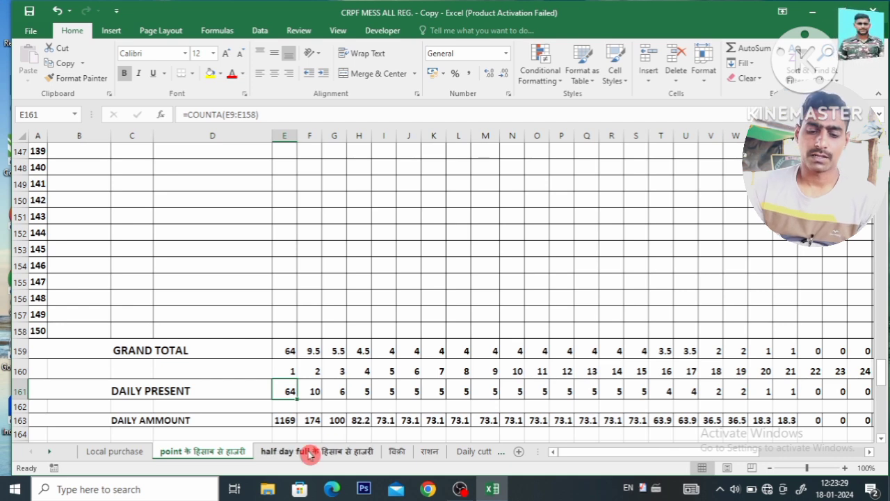
left_click(395, 452)
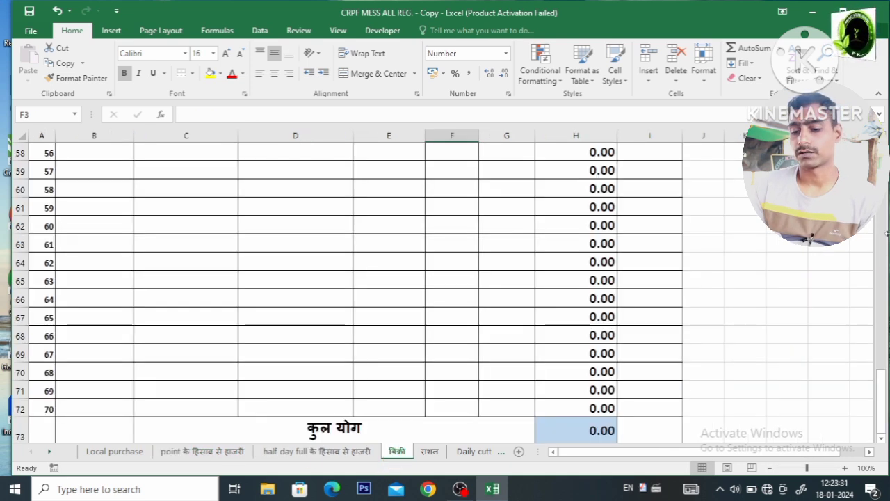
left_click_drag(880, 388, 884, 147)
left_click_drag(667, 453, 559, 457)
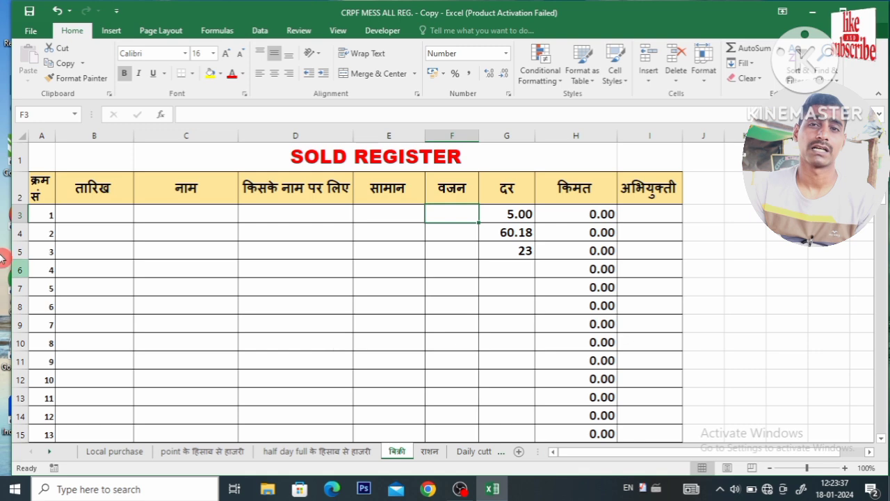
left_click(84, 215)
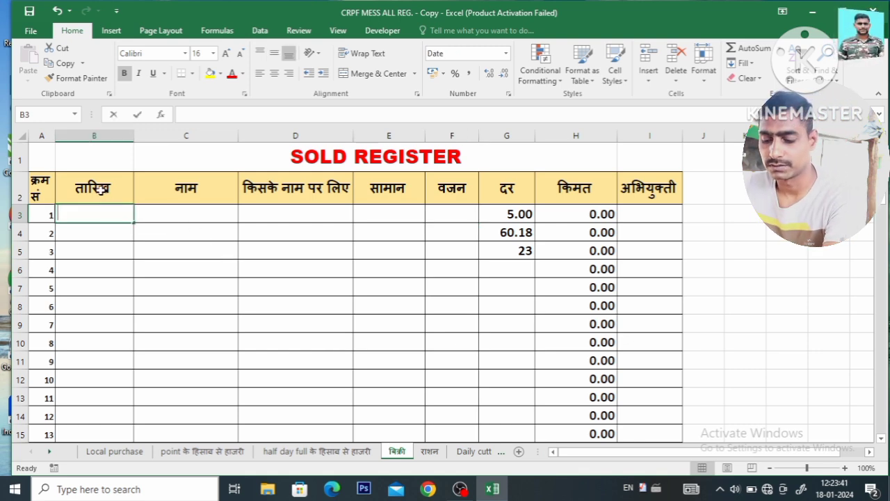
type("2-1")
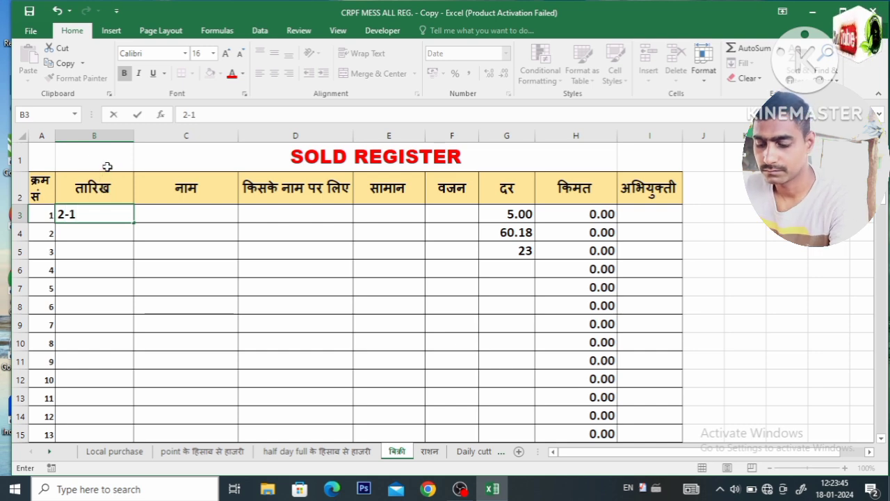
type("-24")
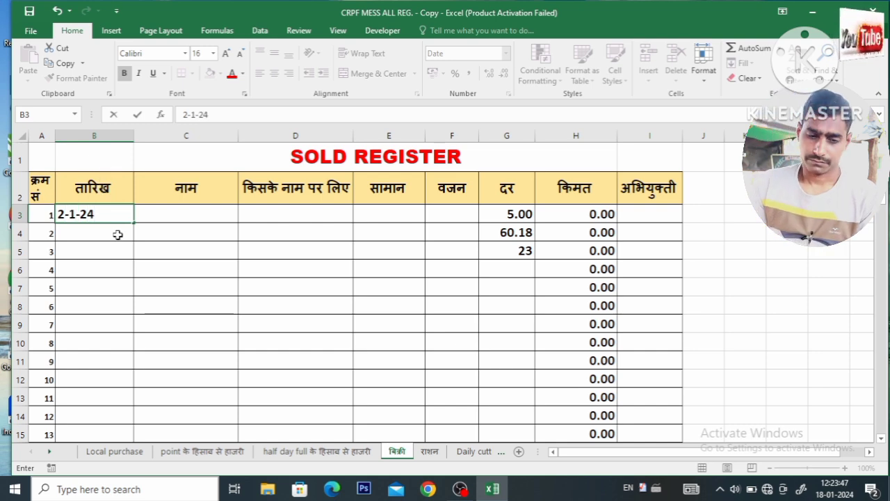
left_click(153, 272)
Enter ALU as the सामान and 4 as the वजन for serial number 1 of the Sold Register
left_click(209, 213)
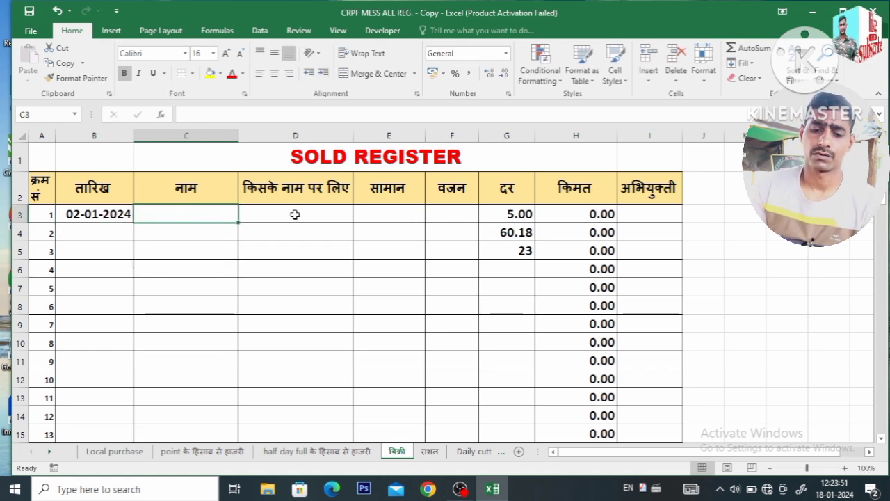
left_click(387, 215)
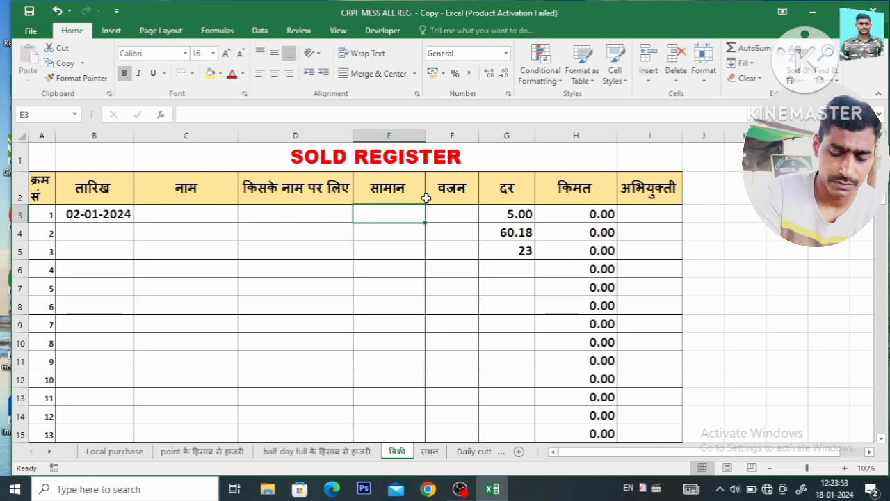
type("ALU")
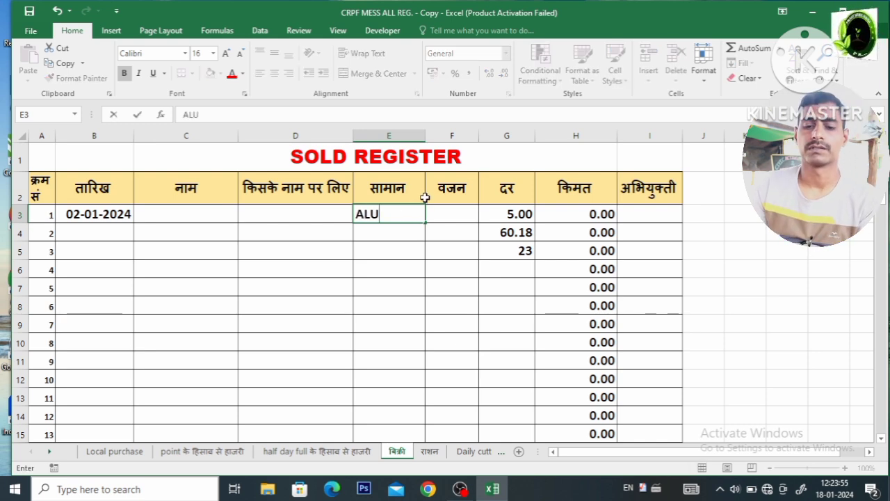
left_click(389, 250)
left_click(465, 211)
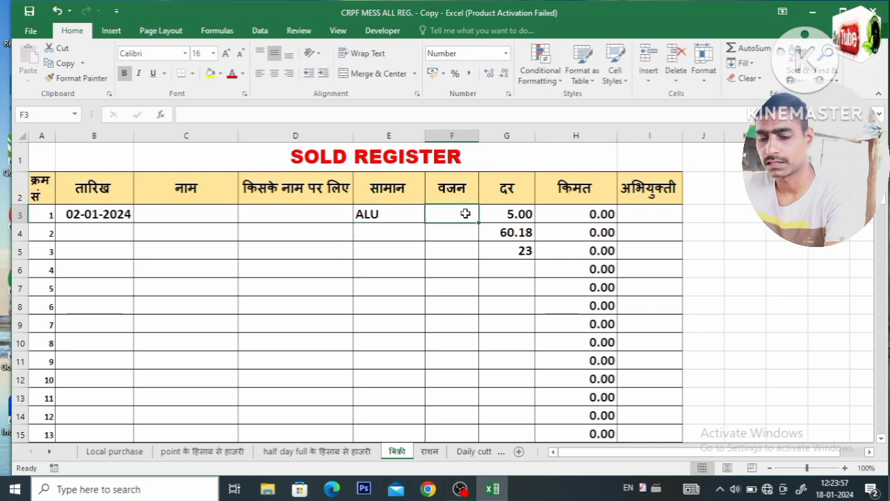
type("4")
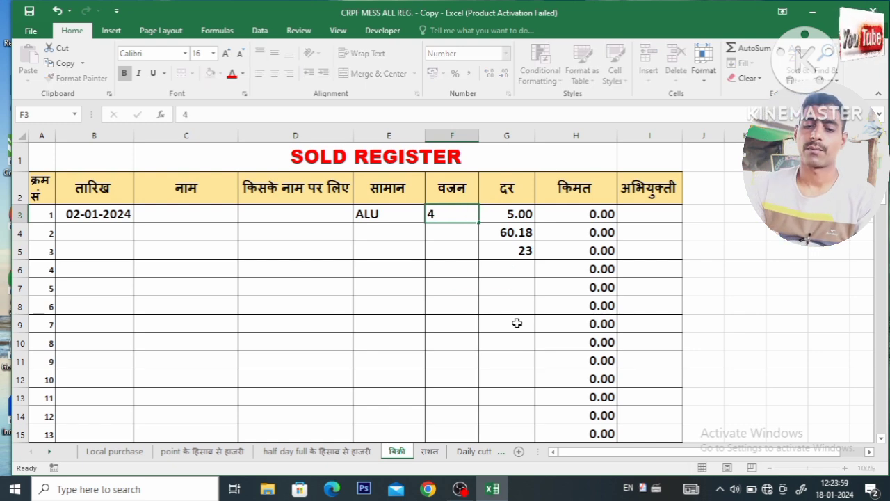
left_click(517, 323)
left_click(465, 214)
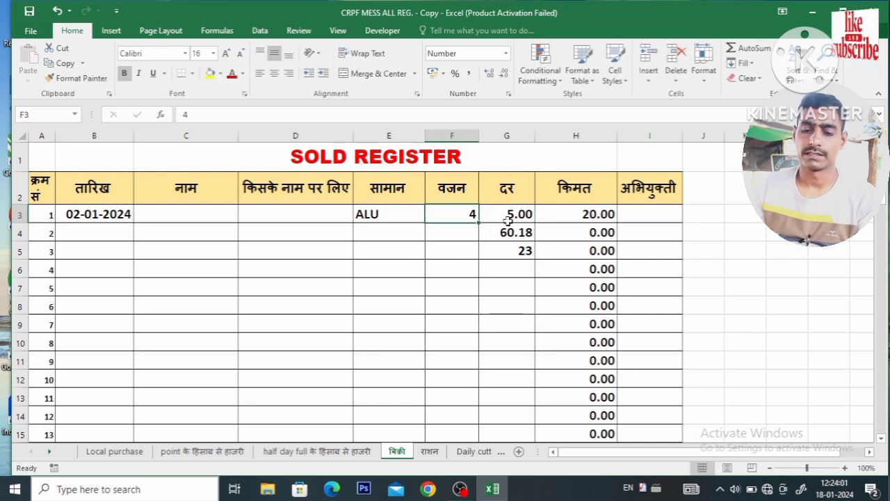
Extend the first three दर values as a series through serial 11, and fill the वजन of 4 down through serial 7
left_click_drag(522, 216, 511, 398)
left_click(462, 214)
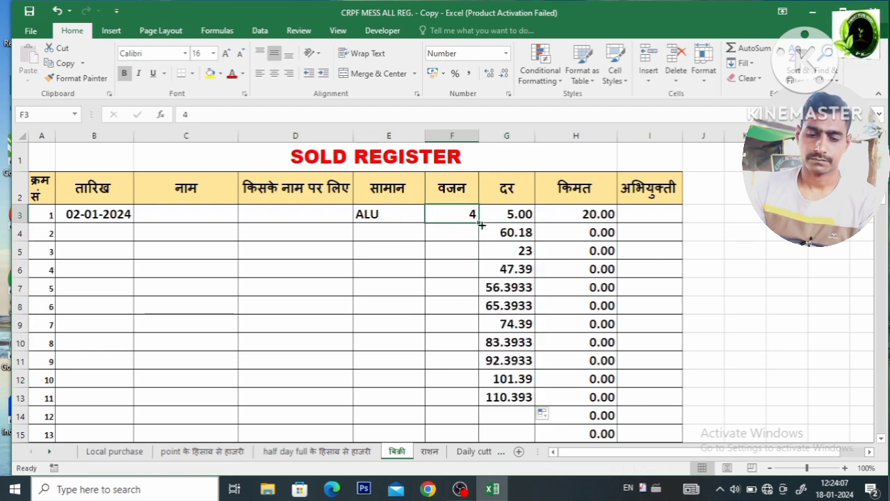
left_click_drag(478, 225, 485, 327)
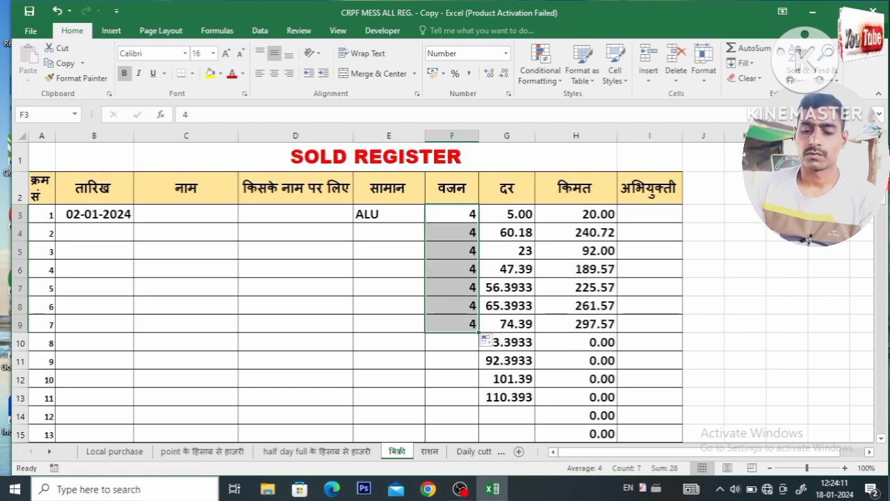
scroll(451, 292, "down", 18)
scroll(792, 360, "down", 1)
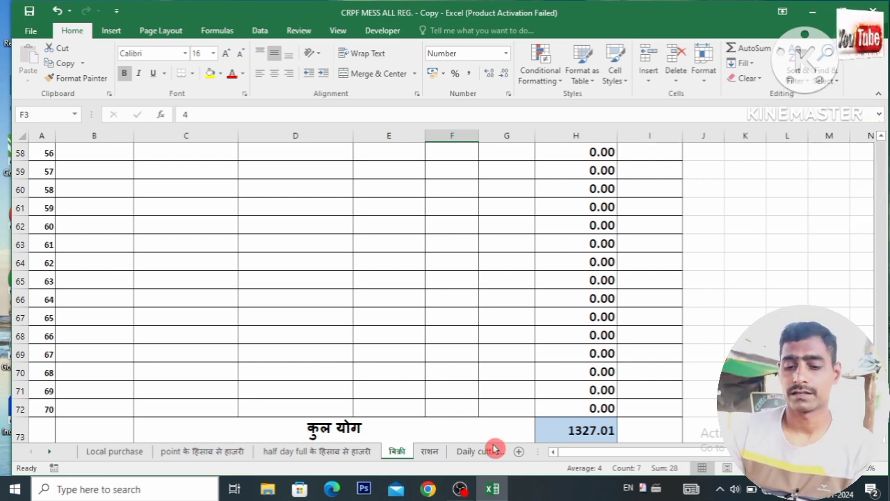
On the राशन sheet, enter a वजन of 45 and a दर of 50 for आटा
left_click(434, 452)
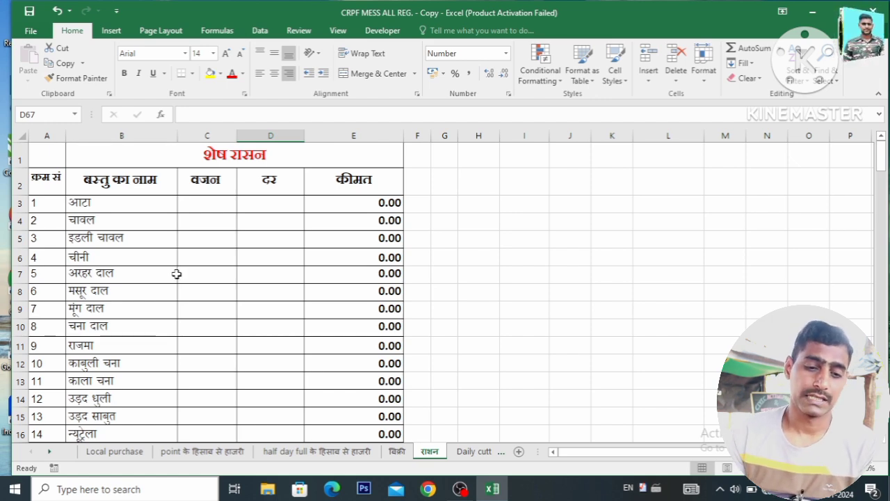
left_click(210, 207)
type("45")
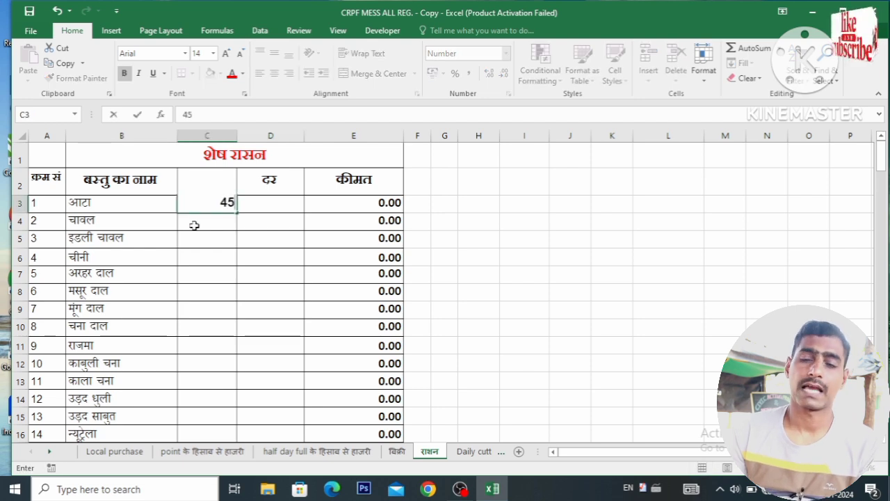
key("Return")
left_click(271, 206)
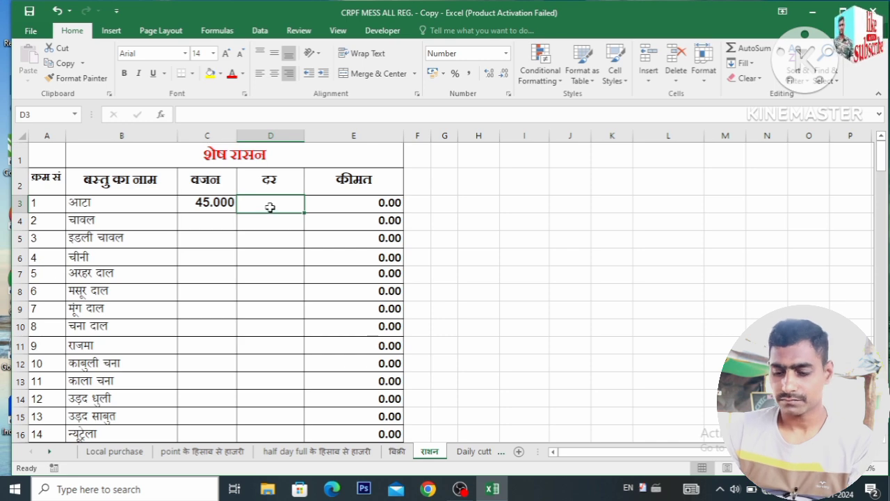
type("50")
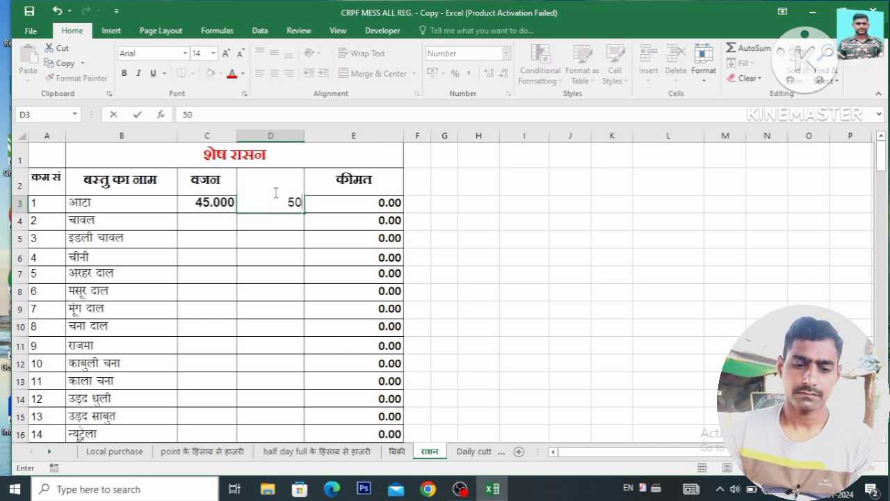
left_click(306, 233)
Enter a दर of 100 for चावल and extend the 50 and 100 rates as a series down through serial 35, साबुत धनिया
left_click(290, 218)
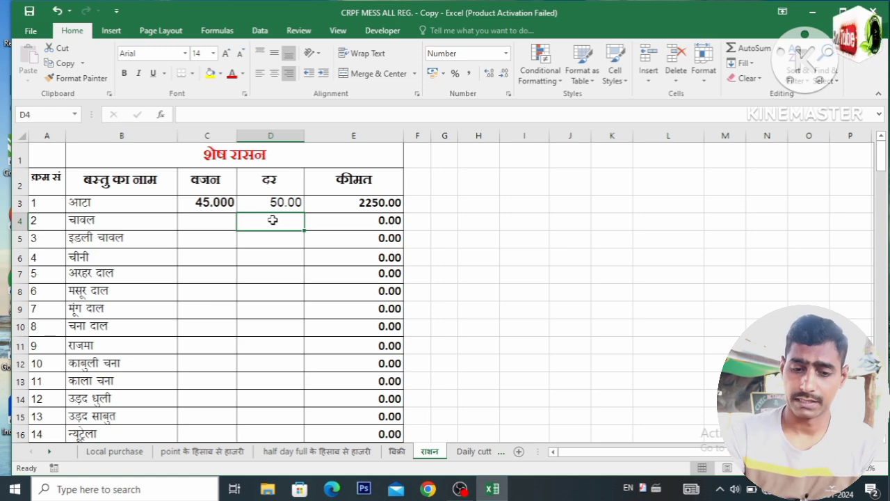
type("100")
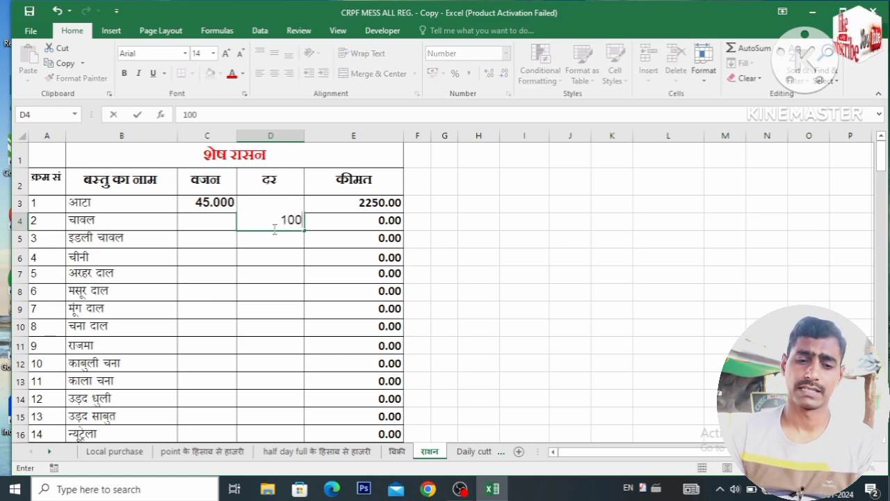
left_click(289, 271)
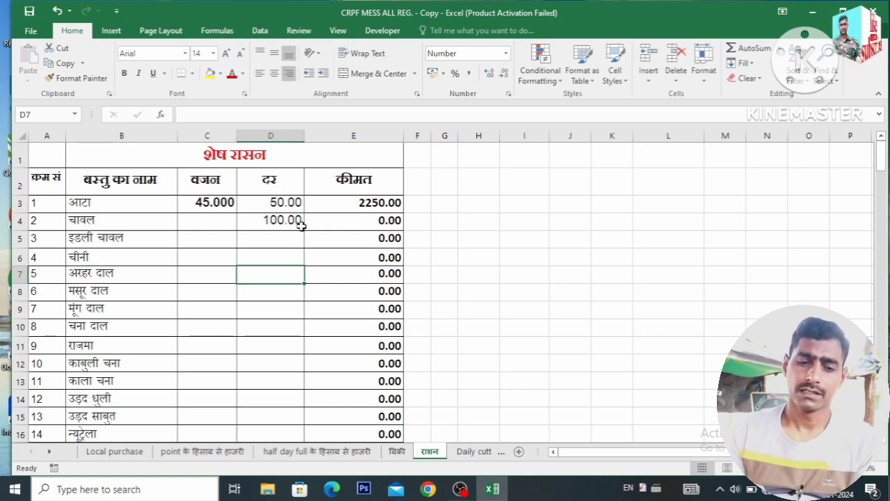
left_click(295, 202)
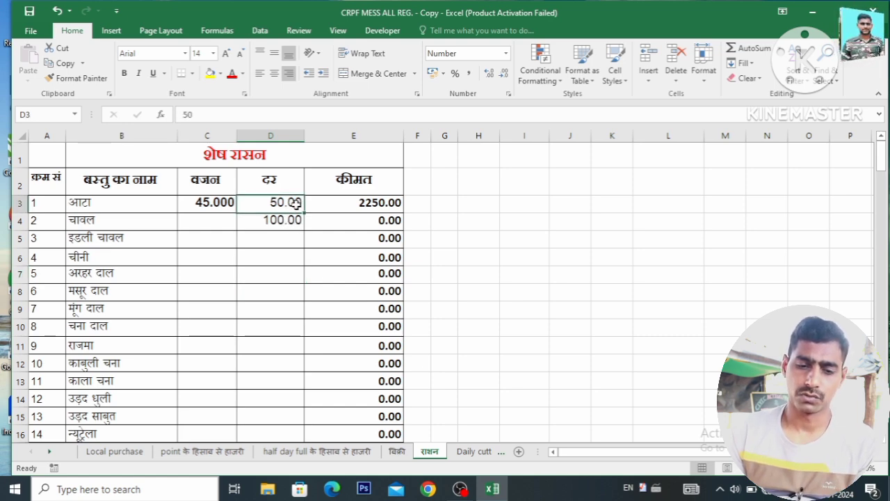
mouse_move(295, 204)
left_mouse_down()
mouse_move(308, 389)
mouse_move(295, 370)
left_mouse_up()
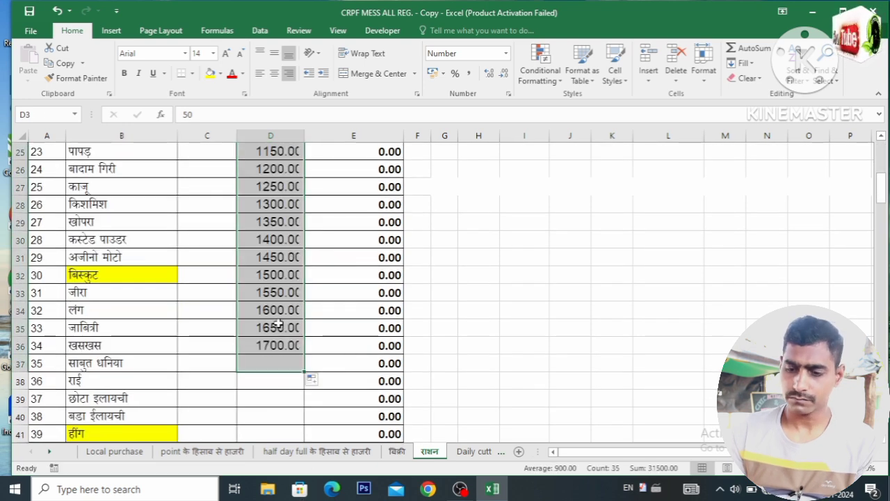
Enter a वजन of 10 for चावल and 5 for इडली चावल in the शेष रासन table
left_click_drag(875, 206, 880, 157)
left_click_drag(205, 225, 207, 254)
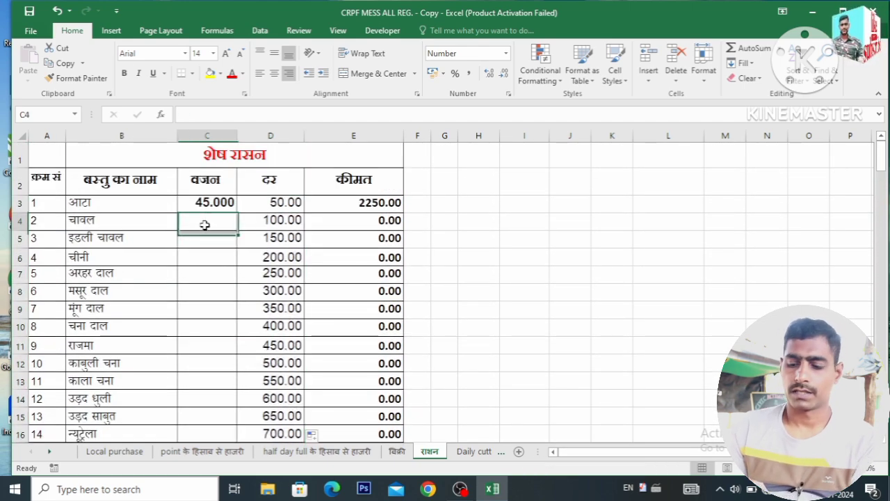
left_click(205, 224)
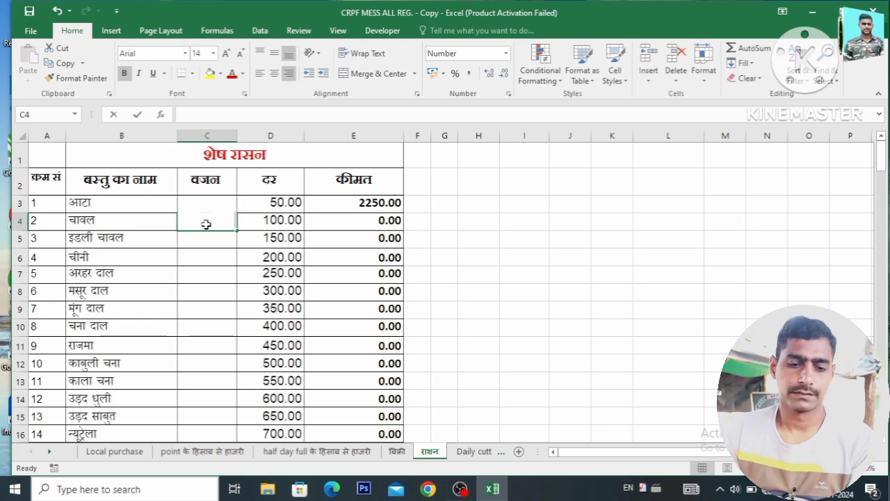
type("10")
key("Return")
key("Return")
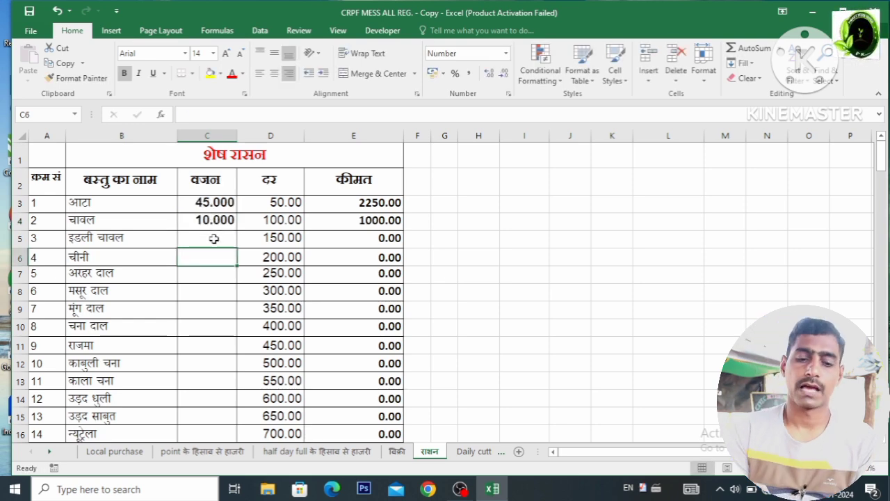
left_click(214, 239)
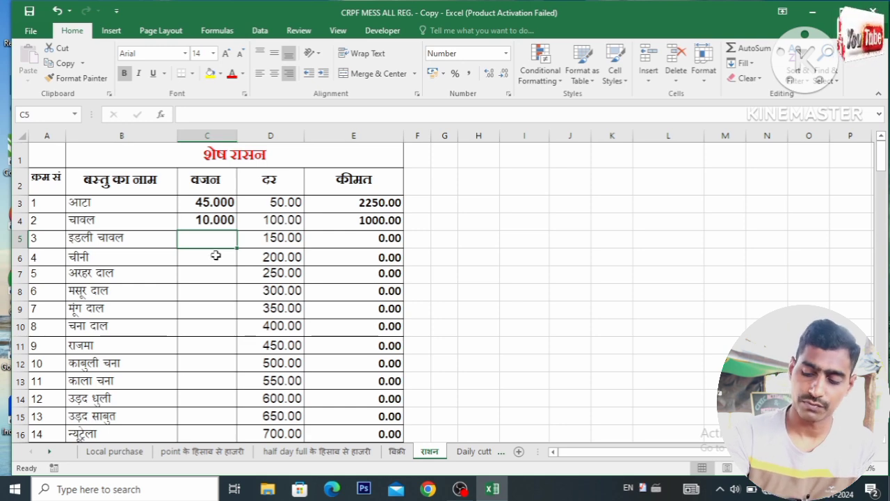
type("5")
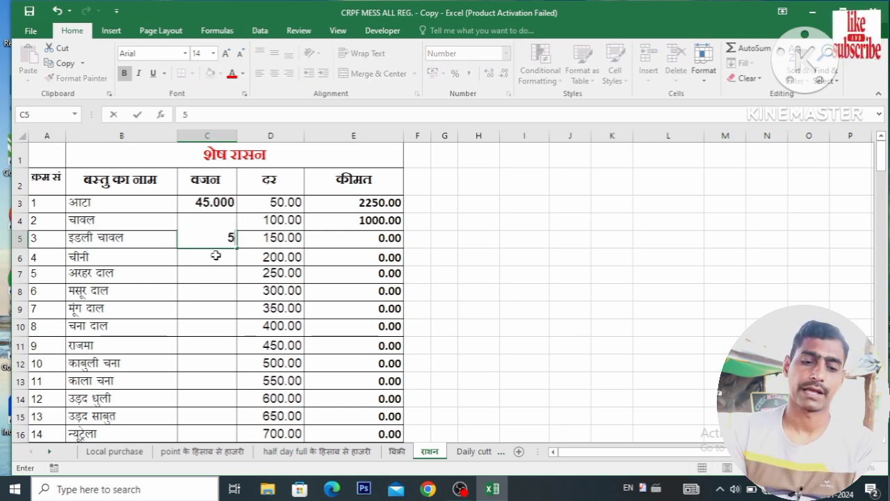
left_click(221, 306)
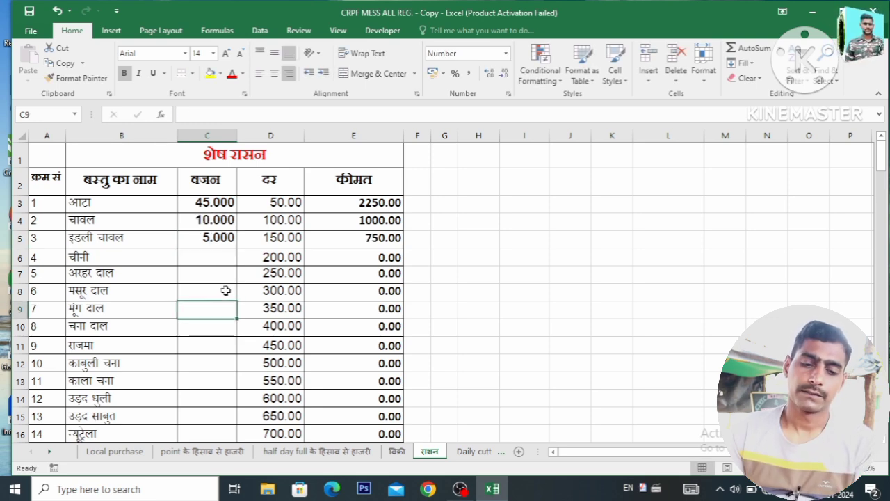
Enter a वजन of 1 for चीनी, 2 for अरहर दाल and .05 for चना दाल
left_click(216, 254)
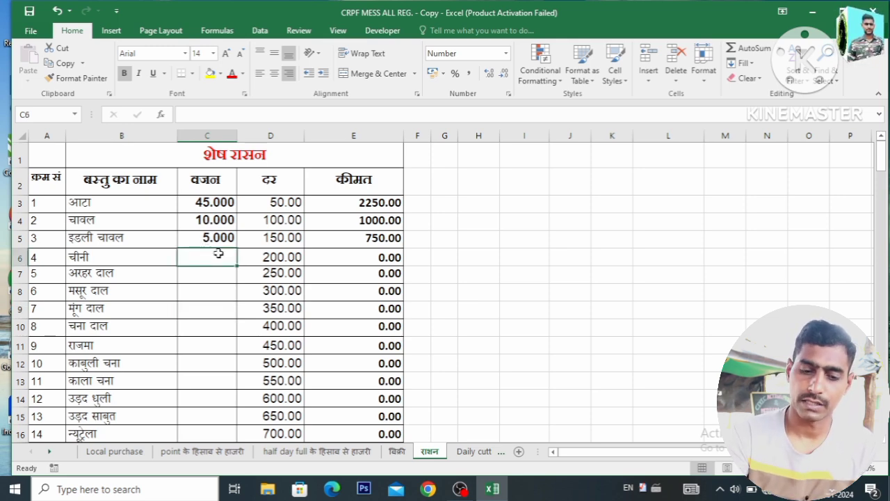
type("1")
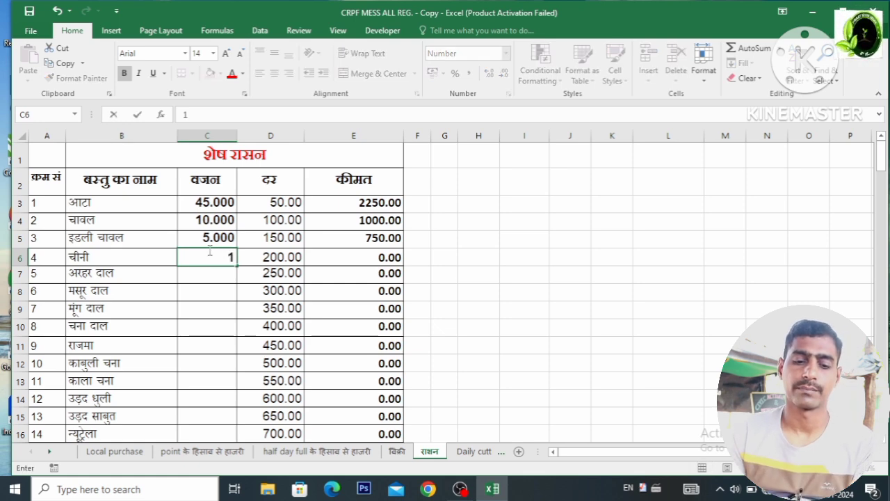
left_click(213, 290)
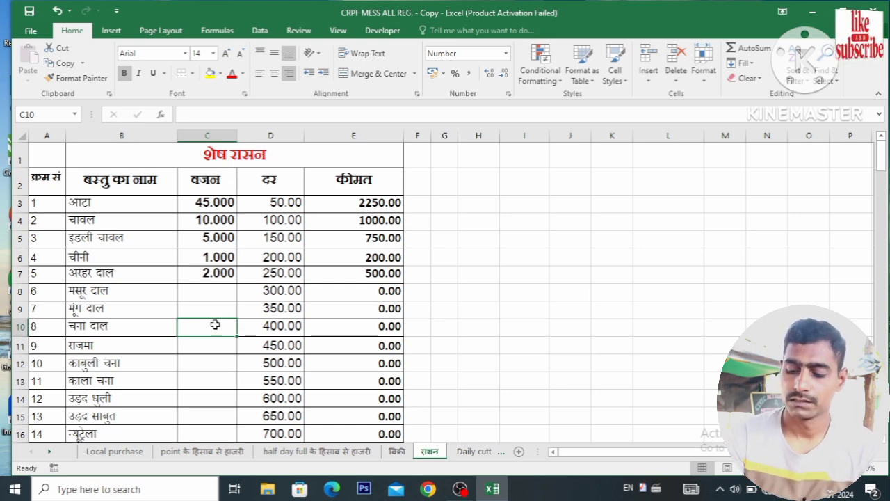
type(".05")
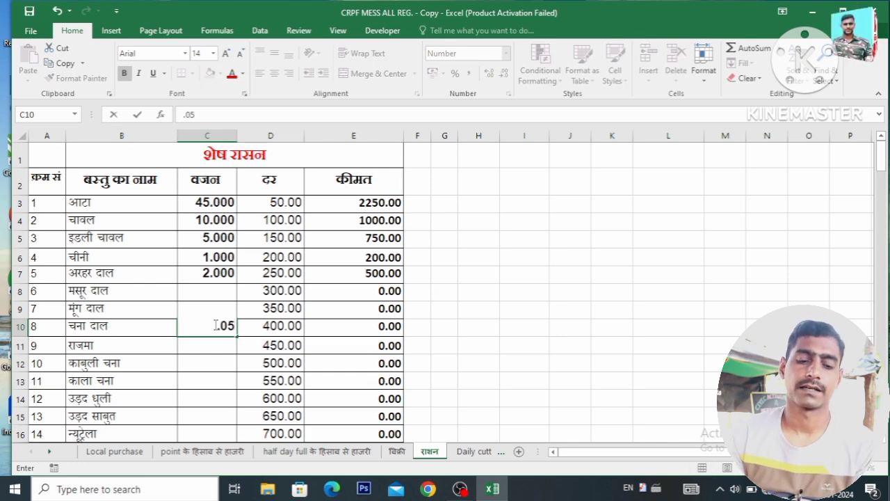
left_click(213, 381)
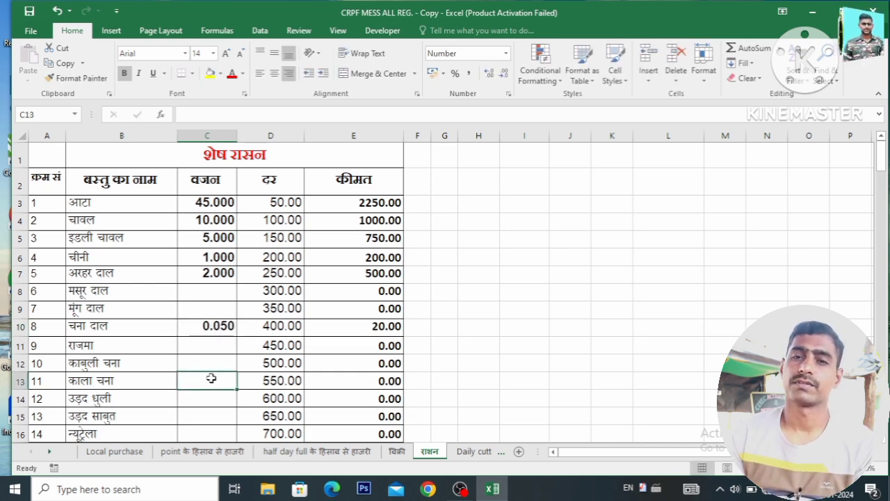
Enter a वजन of .5 for राजमा and 4 for काबुली चना in the शेष रासन table
left_click(220, 341)
type(".")
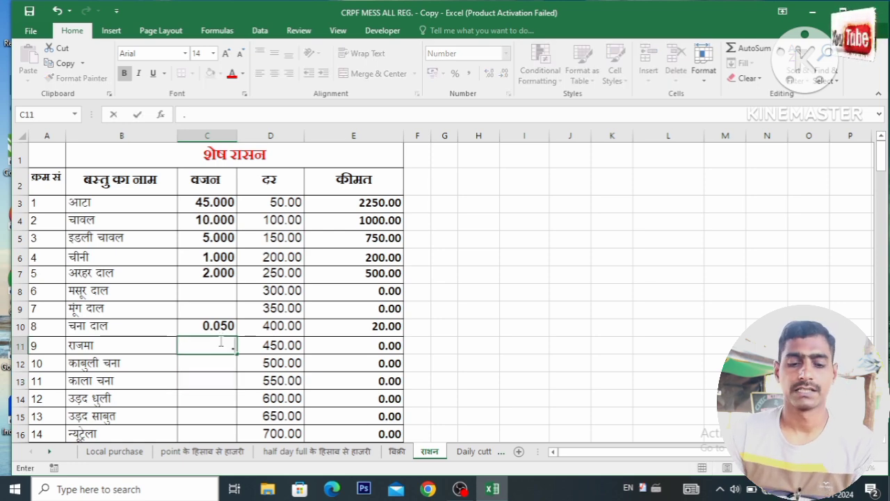
type("5")
left_click(221, 380)
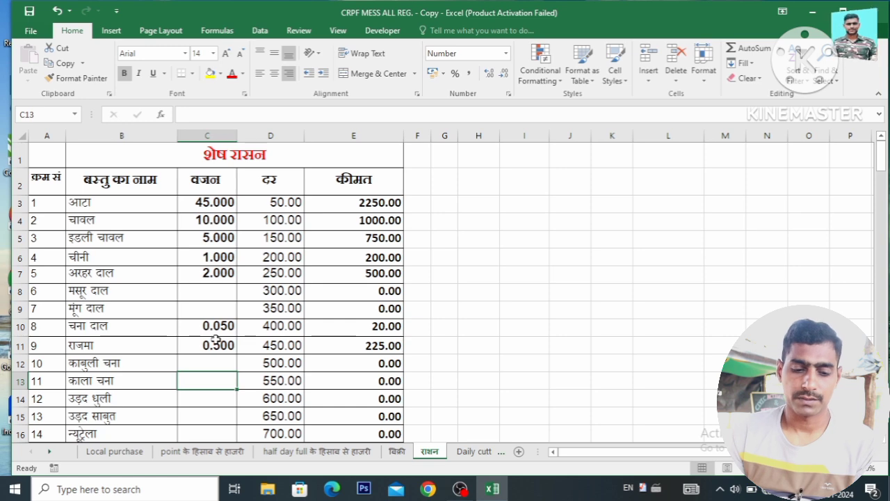
left_click(217, 362)
type("4")
left_click(212, 387)
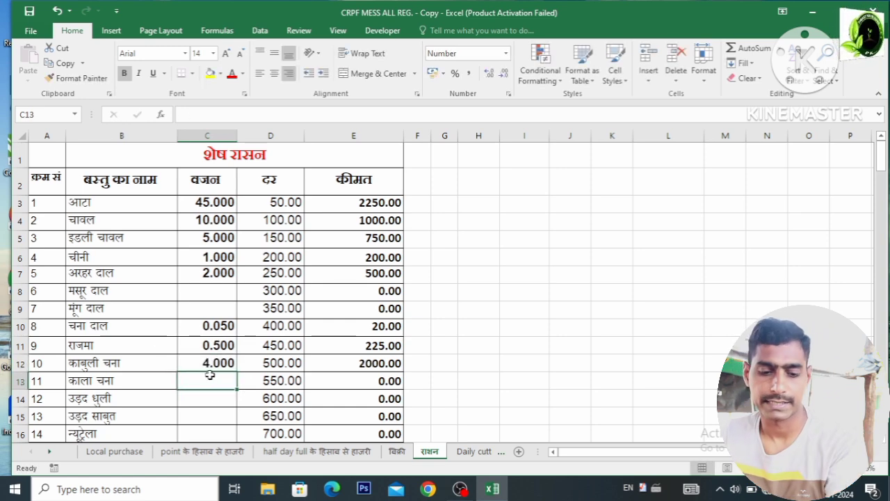
Enter a वजन of 8 for काला चना, 3 for उड़द धुली and 5 for उड़द साबुत
type("8")
left_click(212, 399)
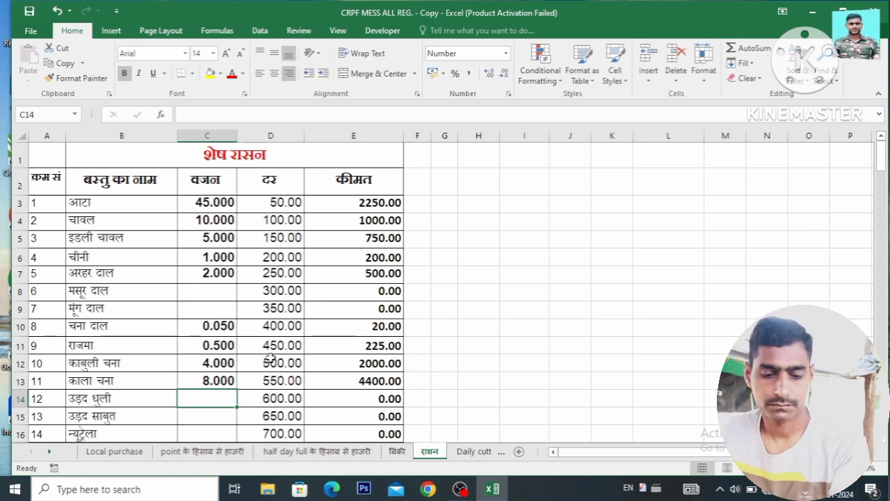
type("3")
key("Return")
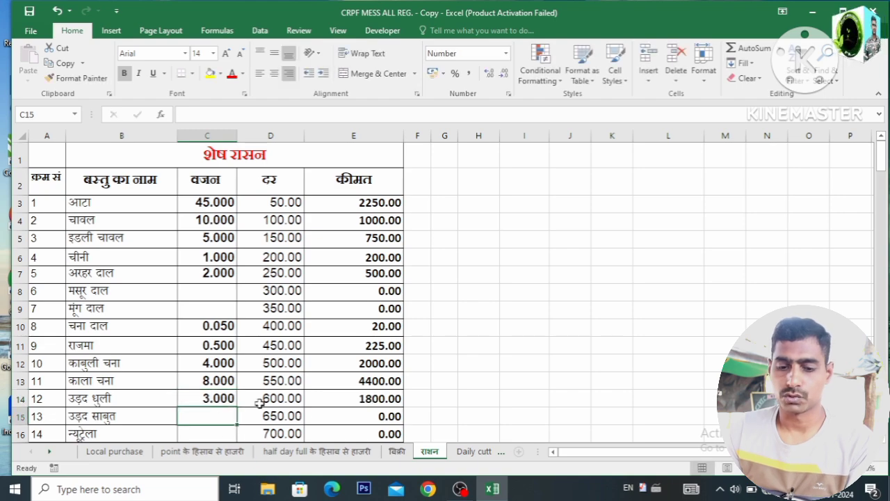
left_click_drag(880, 154, 880, 165)
type("5")
left_click(212, 295)
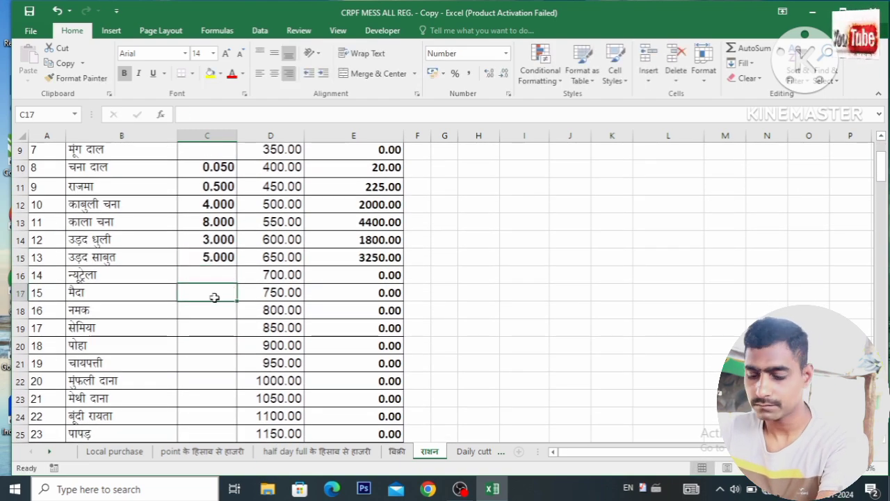
Enter a वजन of 1 for both सेमिया and नमक
left_click_drag(212, 321, 214, 305)
type("1")
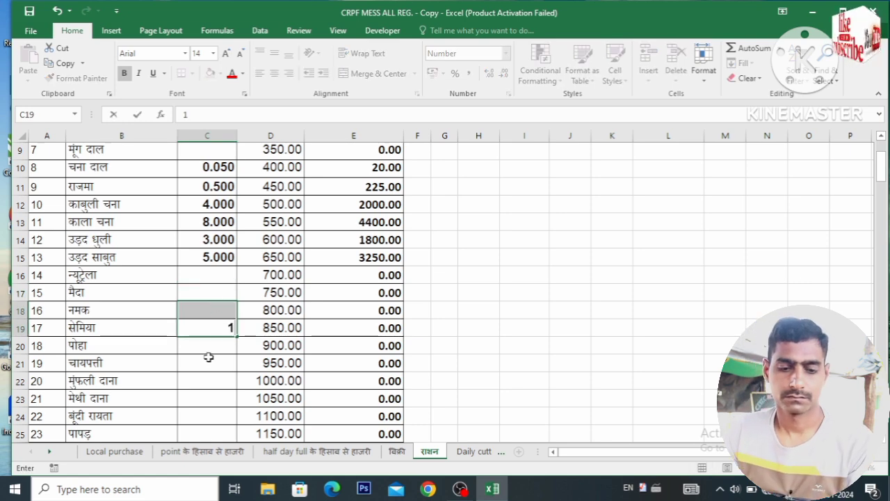
left_click(207, 380)
left_click(206, 310)
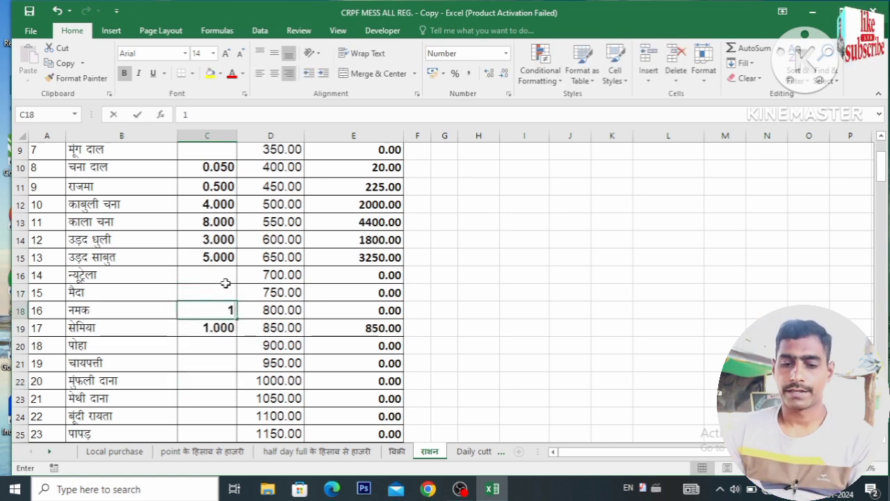
type("1")
Copy the 0 PKT cell from the UNIT list into the वजन of आमचूर and set its quantity to 5
left_click_drag(881, 162, 883, 214)
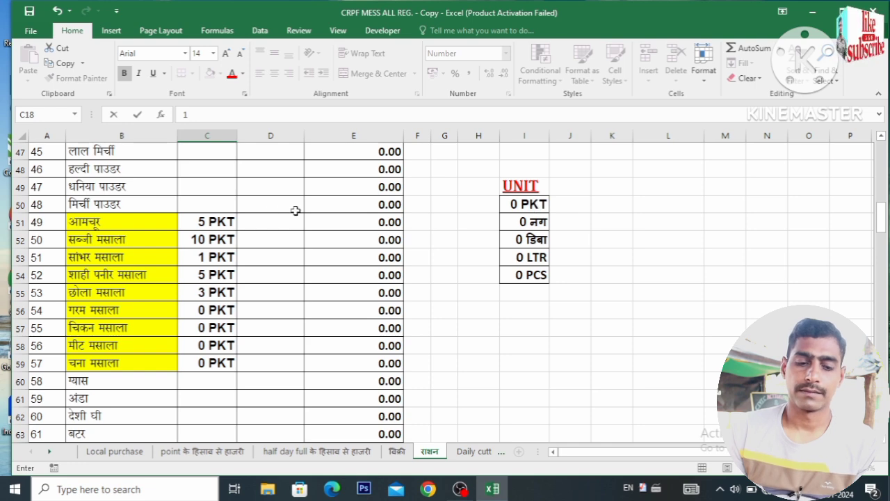
left_click(539, 206)
key("ctrl+c")
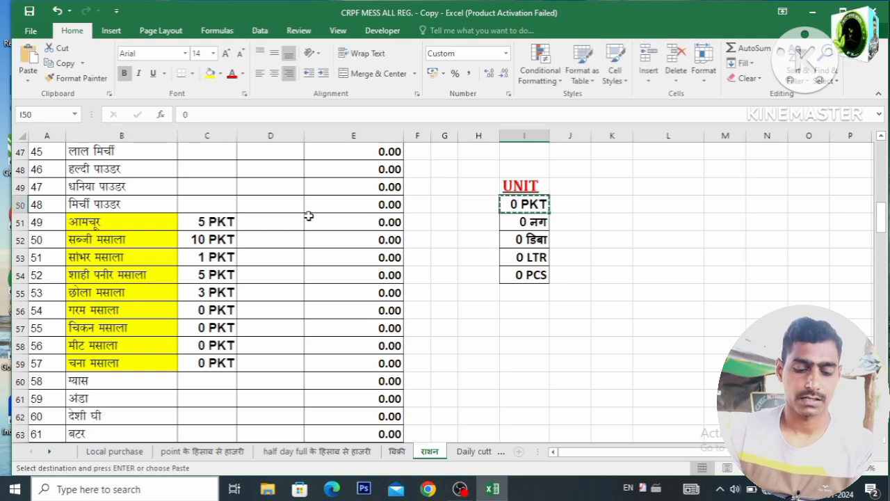
left_click(207, 222)
key("ctrl+v")
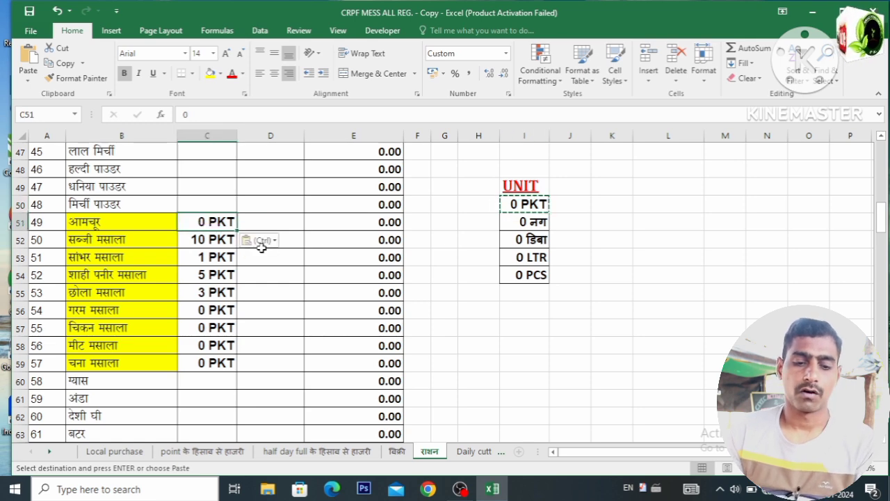
left_click(298, 278)
left_click(216, 224)
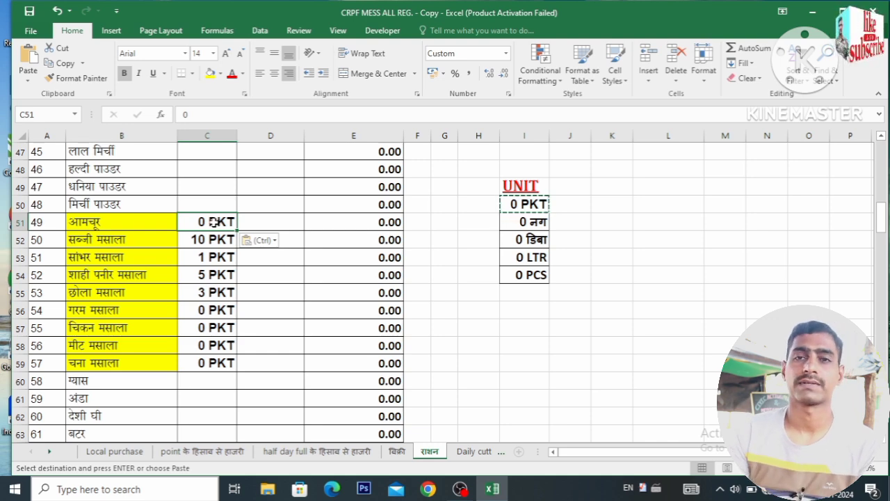
type("5")
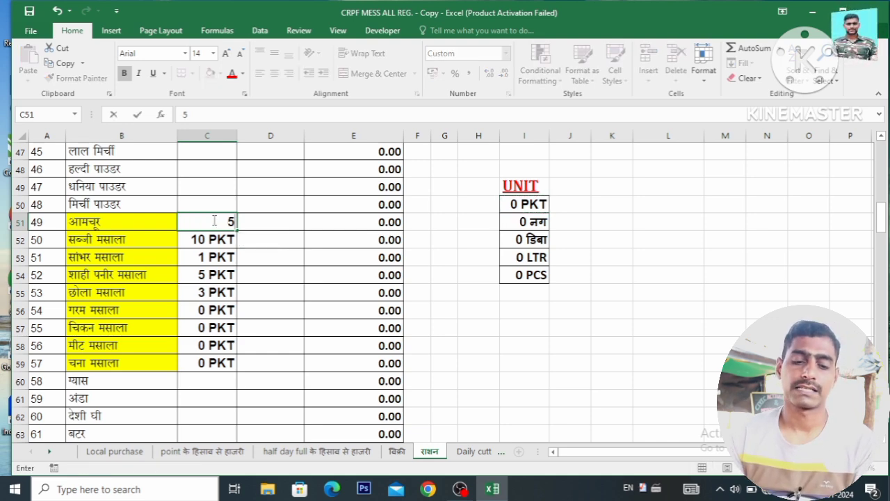
left_click(266, 239)
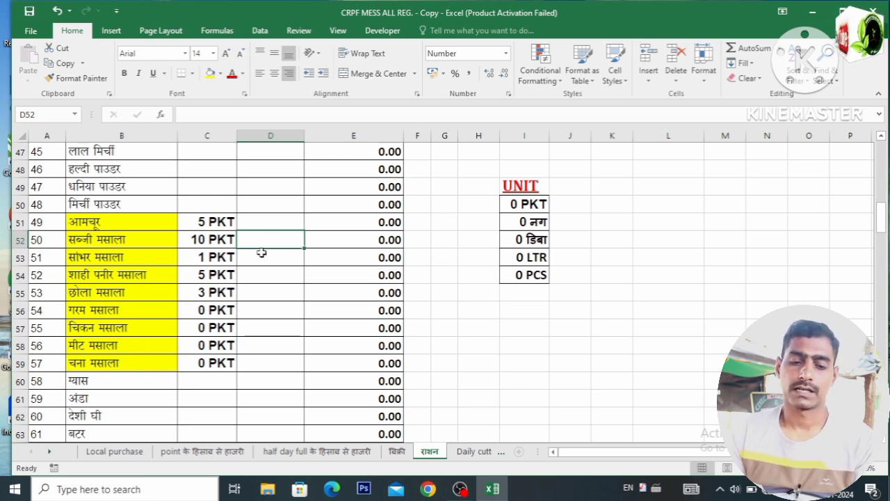
Change the packet quantity of सब्जी मसाला to 4
left_click(208, 240)
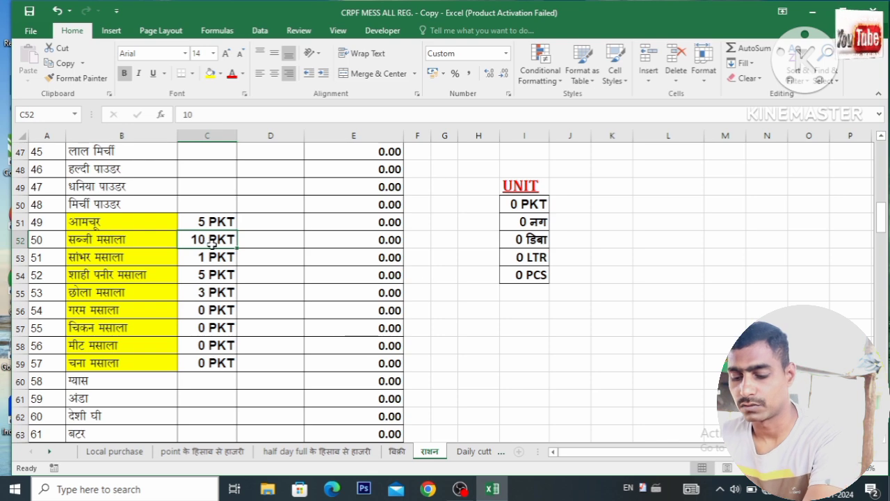
key("F2")
key("BackSpace")
key("BackSpace")
type("4")
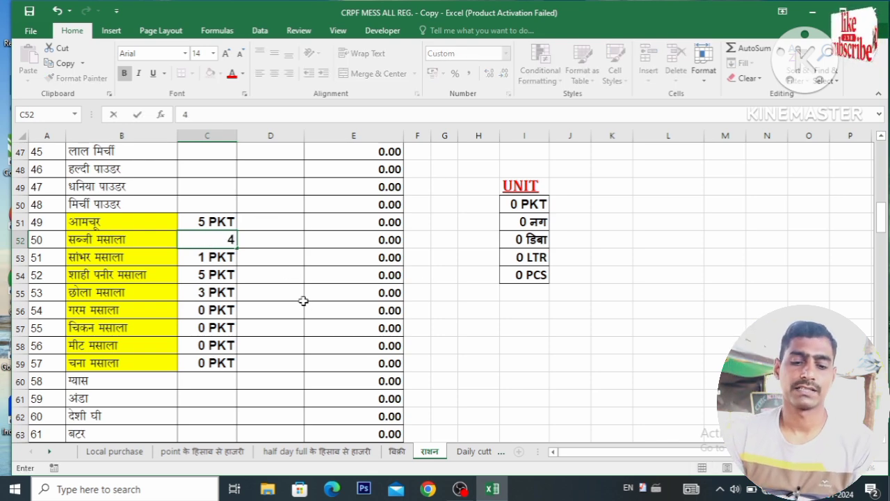
left_click(306, 311)
Enter a दर of 50 for आमचूर and copy it down through serial 58, ग्यास
left_click(274, 220)
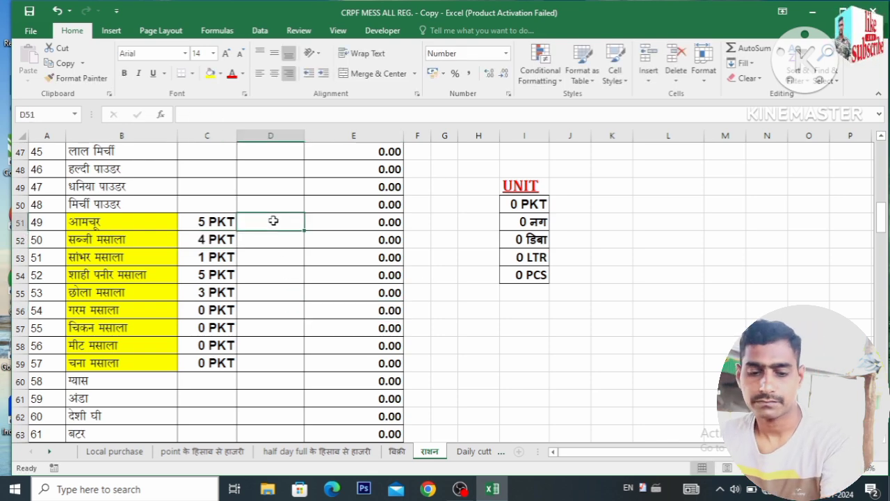
type("50")
left_click(273, 301)
left_click(285, 222)
left_click_drag(302, 230, 284, 387)
left_click(281, 313)
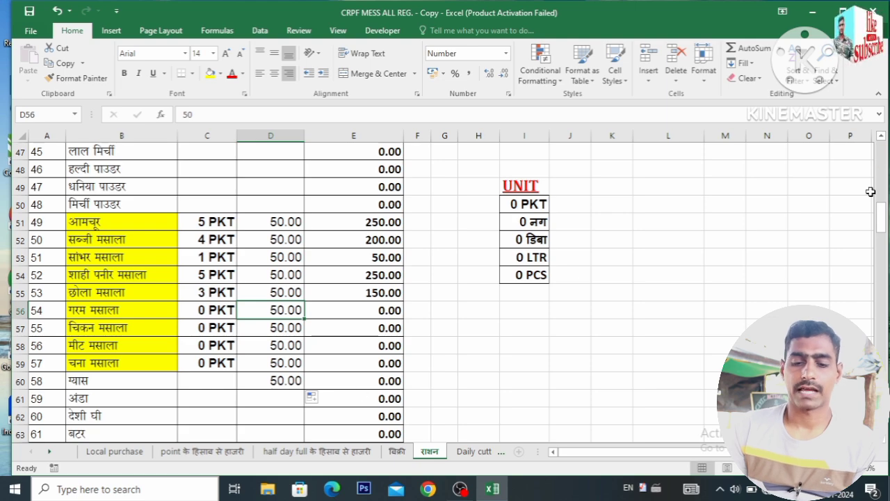
Set the वजन of सरसों तेल to 2 litres and its दर to 200
scroll(834, 204, "down", 4)
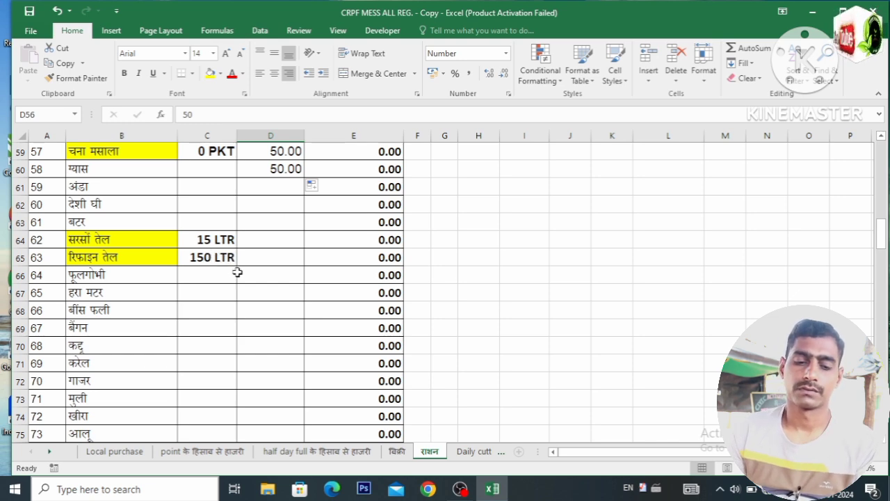
left_click(211, 241)
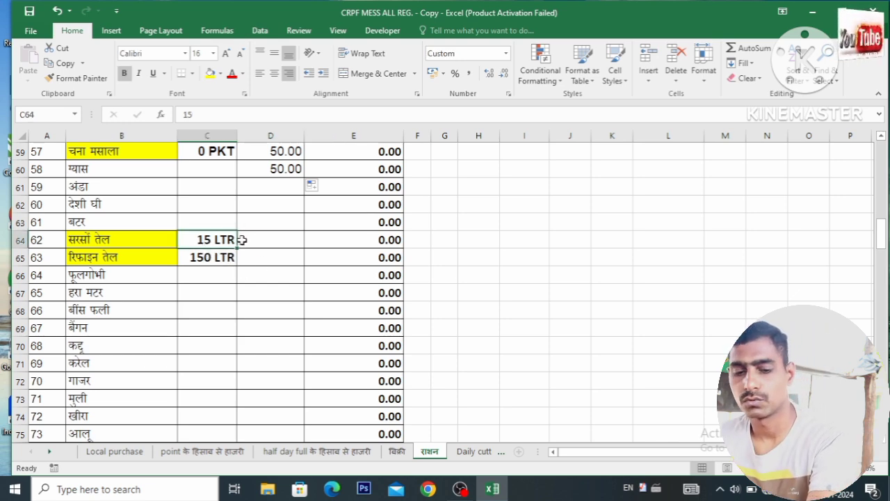
type("2")
left_click(284, 310)
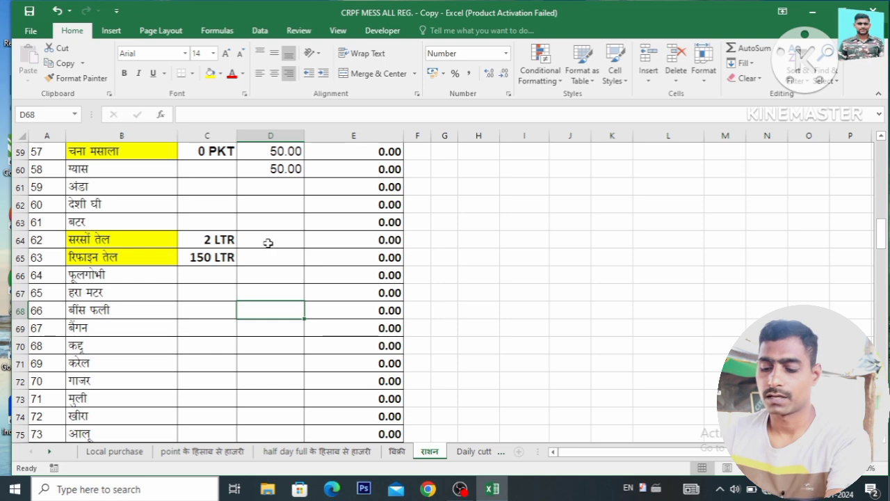
left_click(275, 240)
type("200")
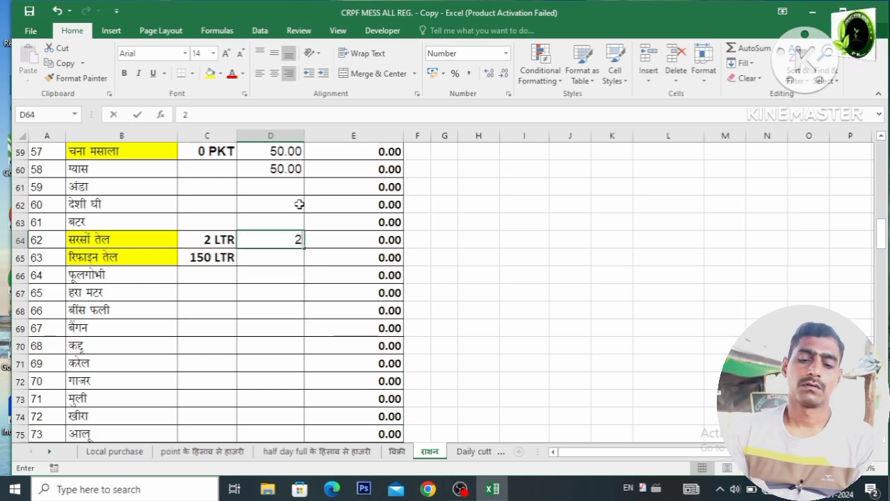
key("Down")
key("Down")
key("Down")
key("Down")
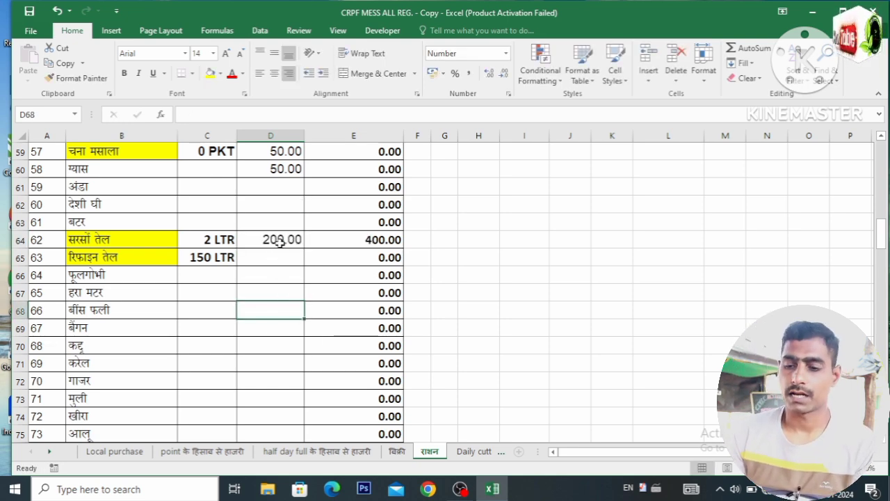
Examine the SUMMARY table on the राशन sheet, comparing its amounts with the attendance and बिक्री totals and checking its sum and balance formulas
left_click_drag(881, 237, 881, 298)
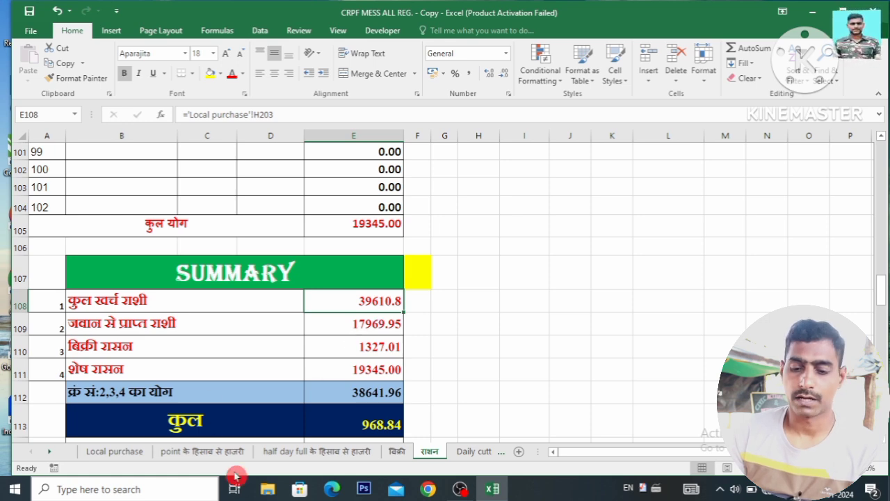
left_click(194, 459)
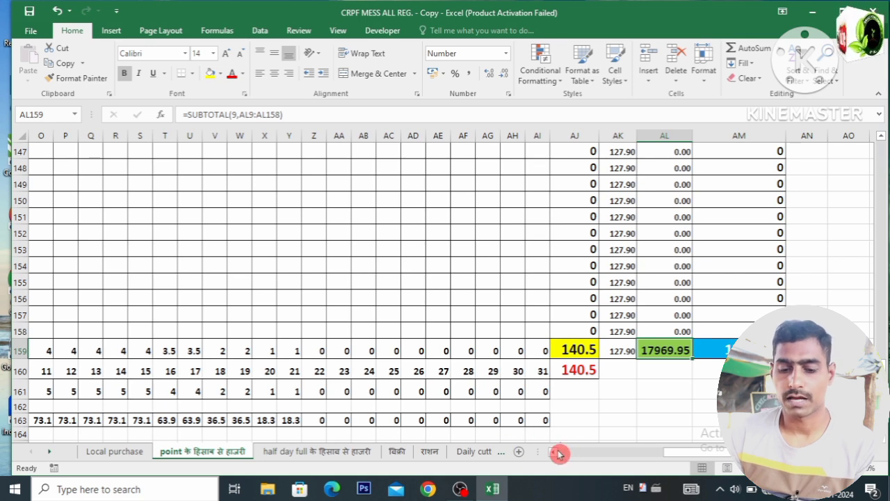
left_click(430, 452)
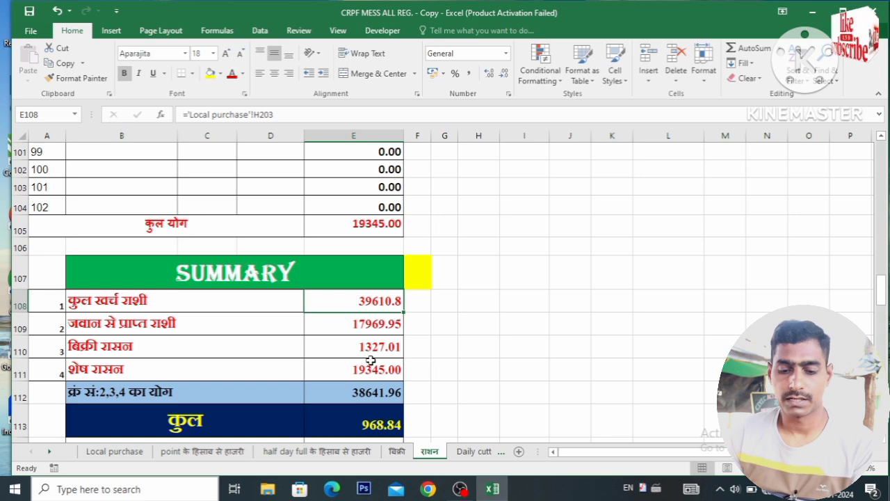
left_click(398, 452)
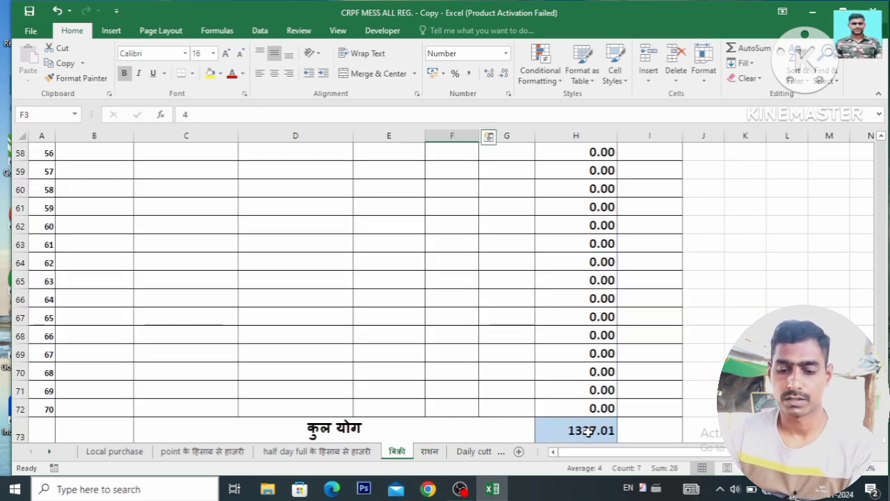
left_click(432, 451)
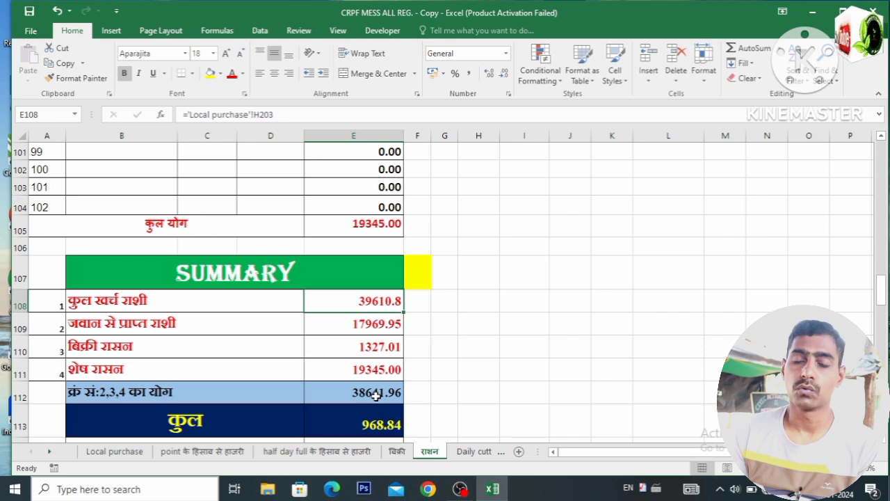
left_click_drag(880, 296, 880, 303)
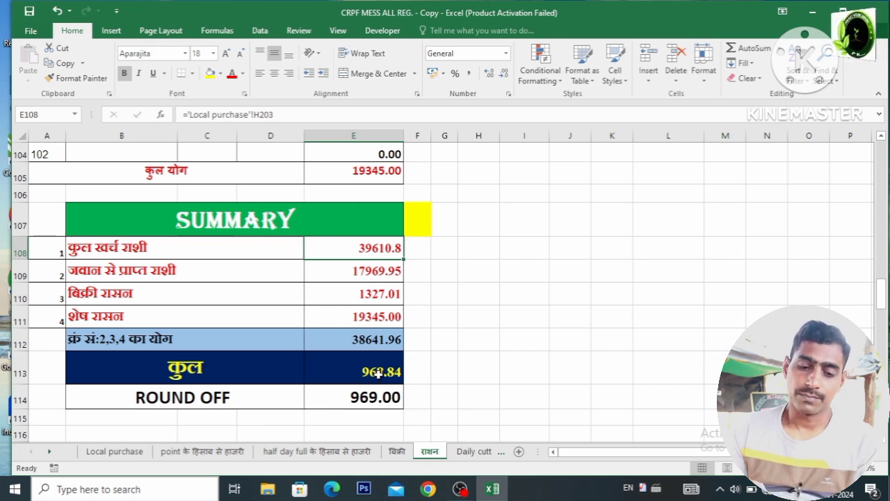
left_click(370, 340)
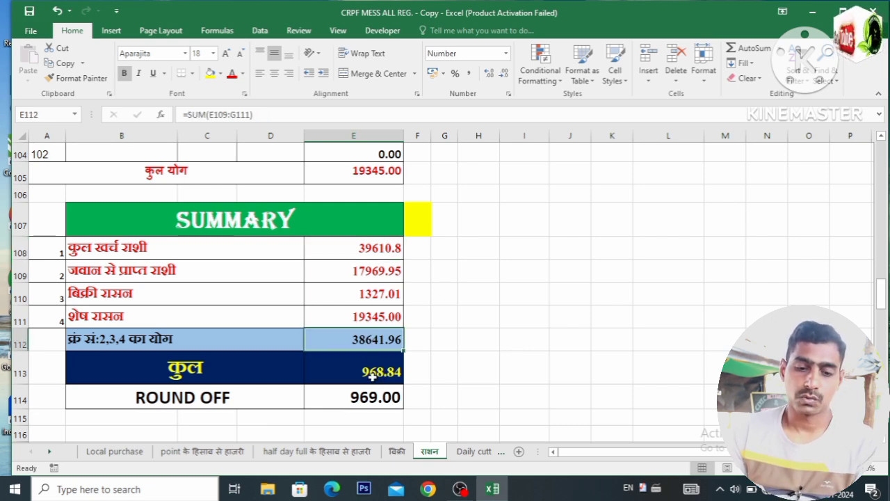
left_click(372, 374)
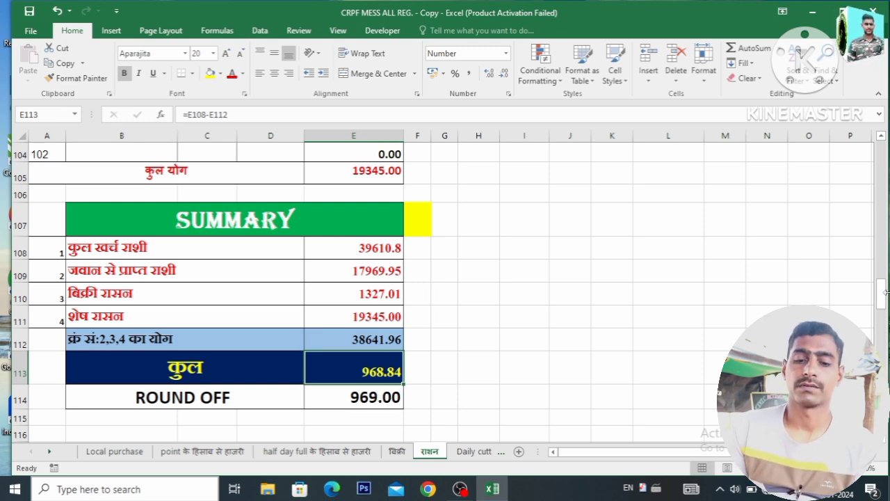
left_click_drag(883, 294, 838, 159)
left_click_drag(880, 178, 878, 162)
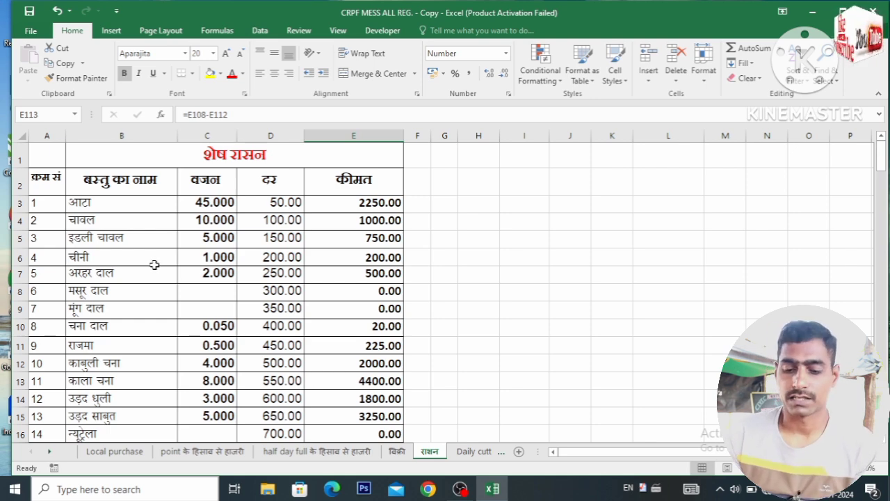
View the Daily cutting, mess stock and mobile stock sheets one after another
left_click(479, 451)
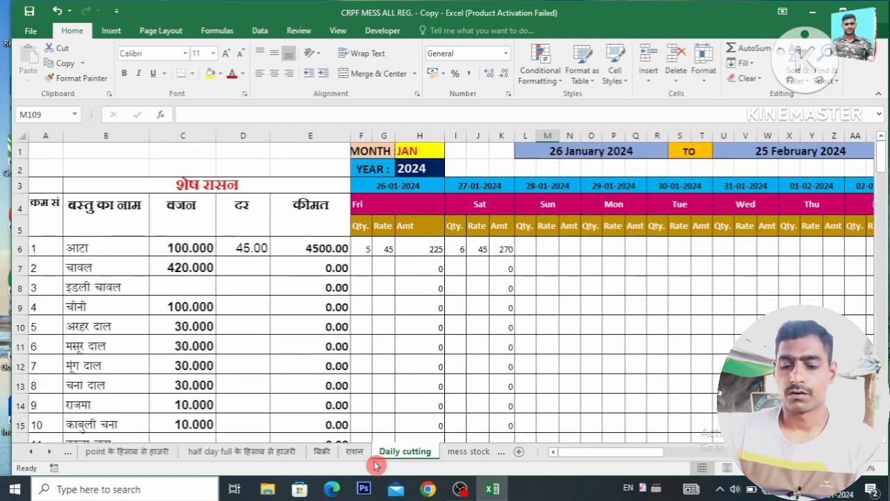
left_click(468, 452)
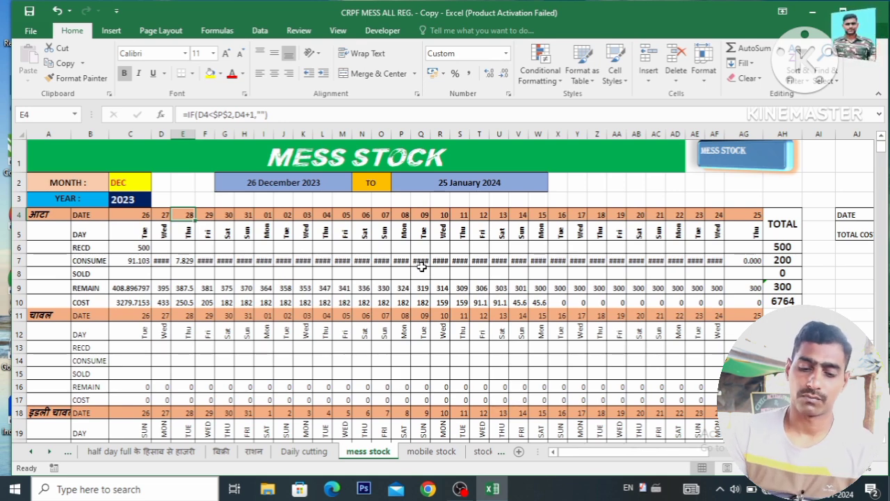
left_click(444, 461)
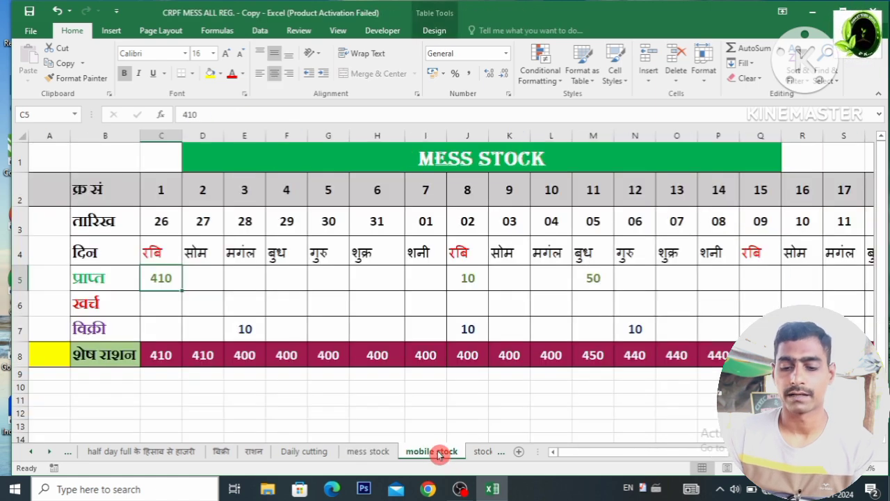
On the stock A sheet, set the MONTH to JAN and the YEAR to 2024
left_click(493, 457)
left_click(409, 452)
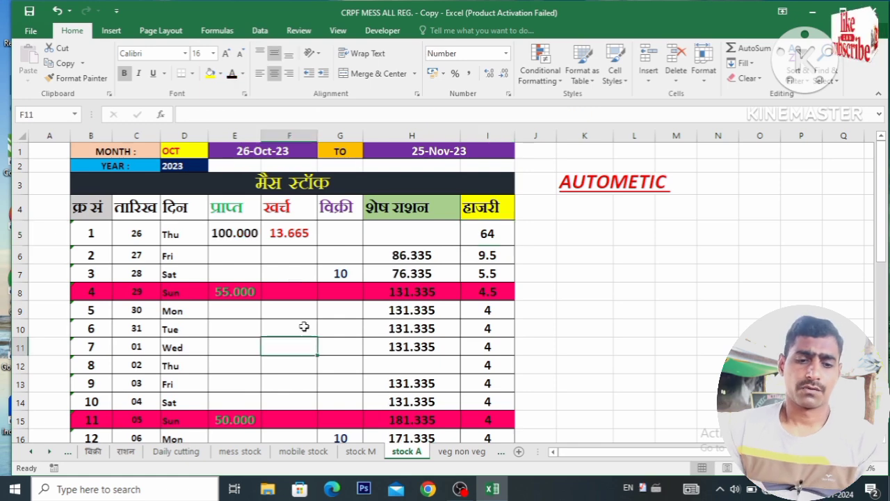
left_click(199, 152)
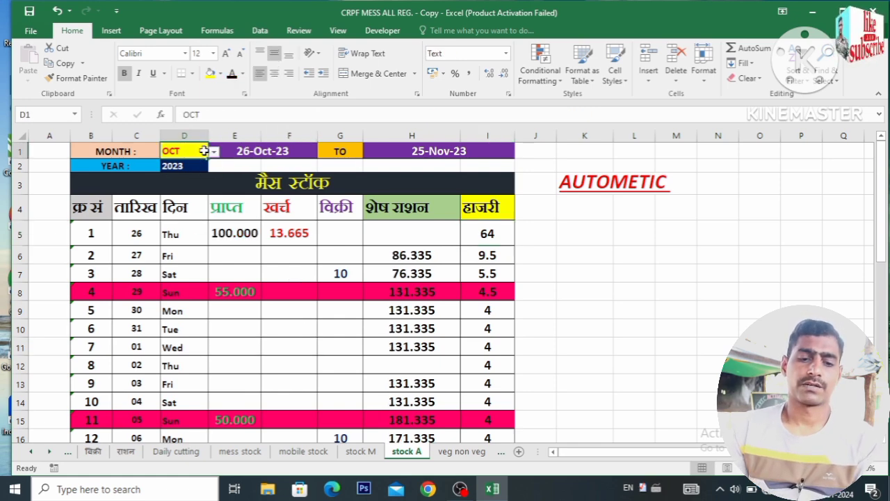
left_click(215, 151)
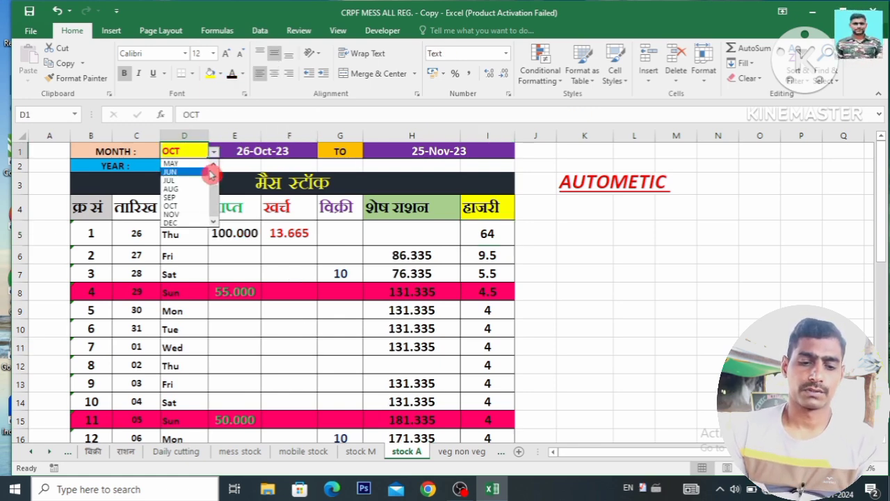
scroll(212, 177, "up", 2)
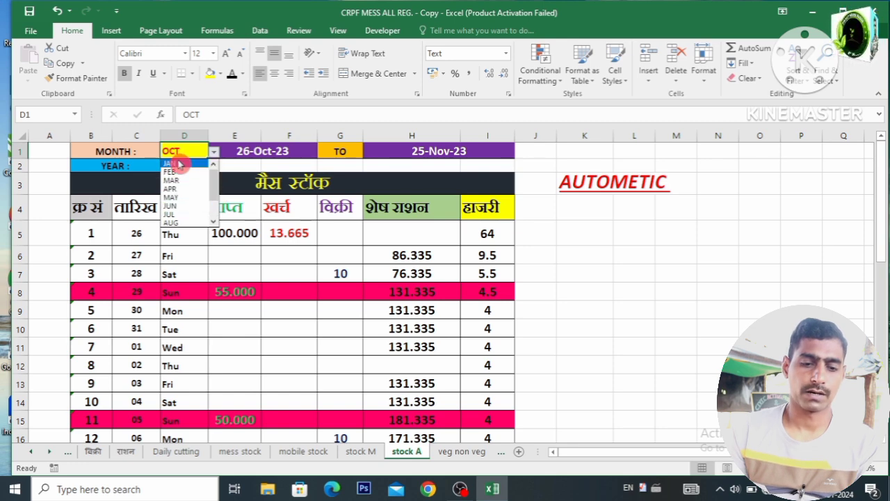
left_click(172, 163)
left_click(174, 166)
left_click(215, 166)
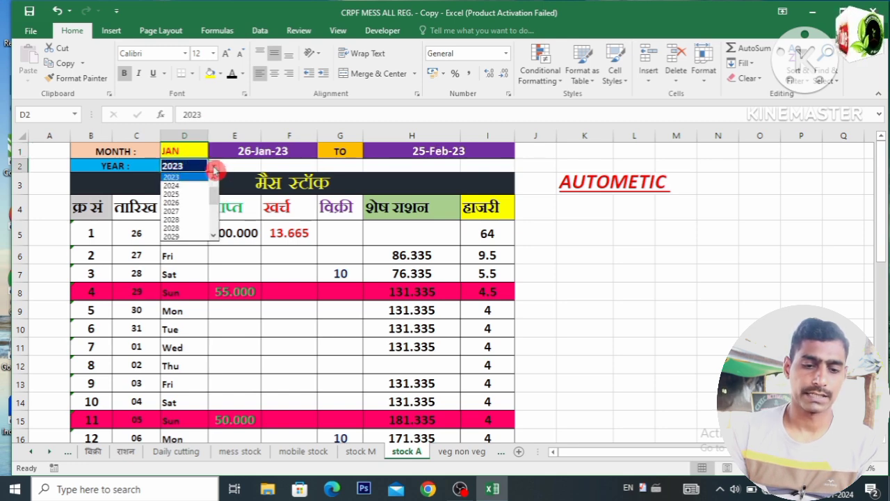
left_click(191, 187)
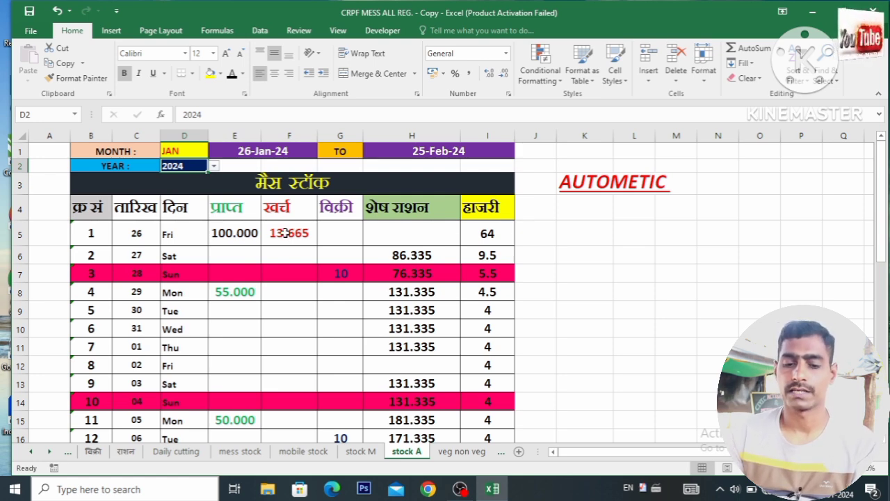
Change the consumed quantity in the खर्च formula for serial 1 (F5) on the stock A sheet to 50
left_click(340, 235)
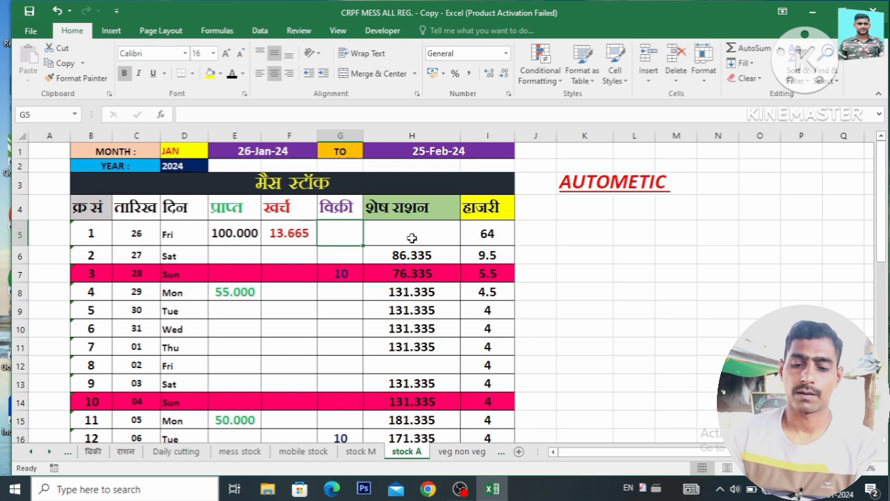
left_click(289, 233)
scroll(287, 437, "down", 7)
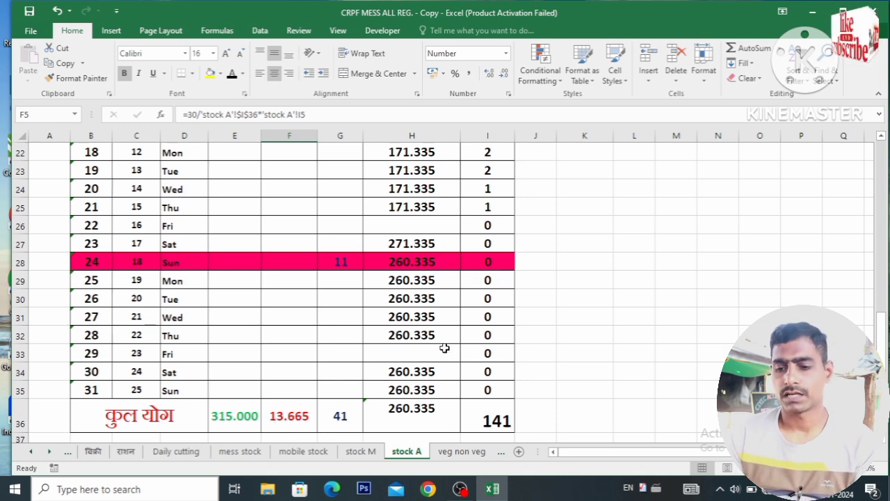
left_click_drag(880, 321, 864, 144)
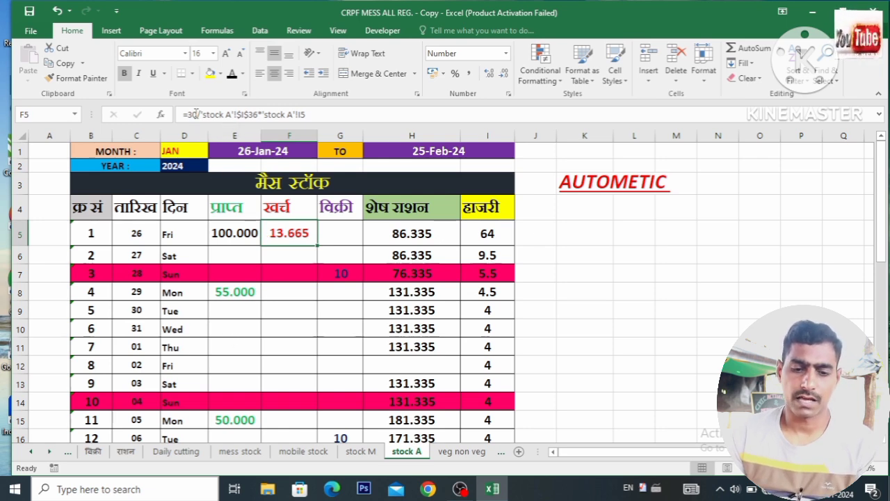
double_click(278, 233)
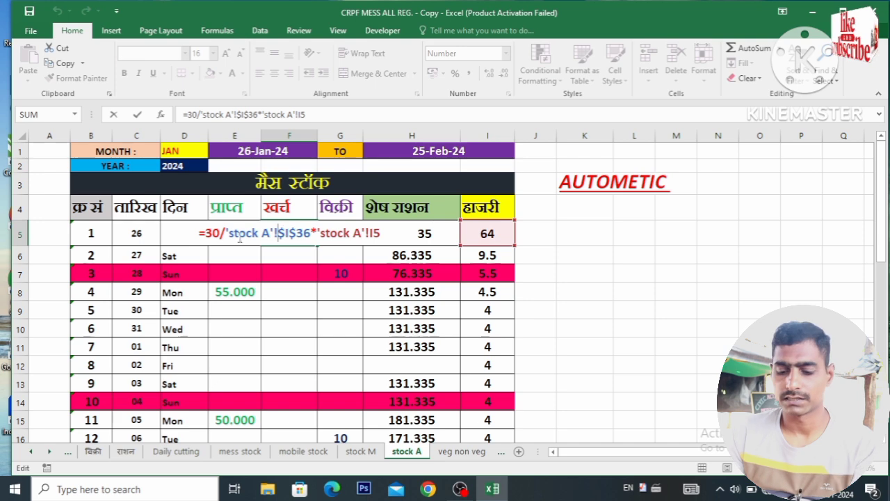
key("Return")
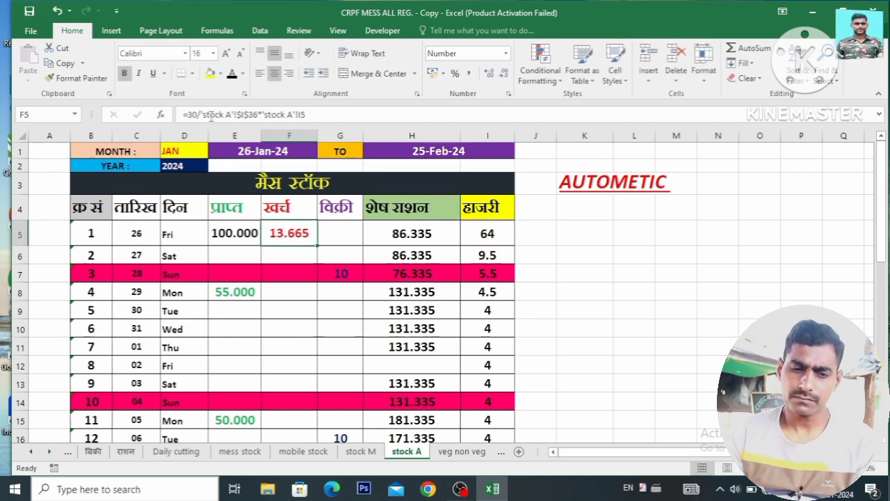
left_click(200, 113)
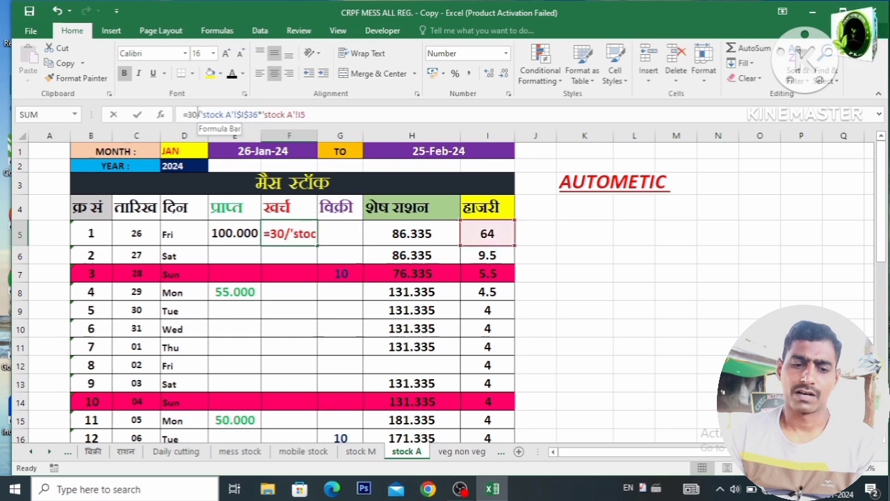
key("BackSpace")
key("BackSpace")
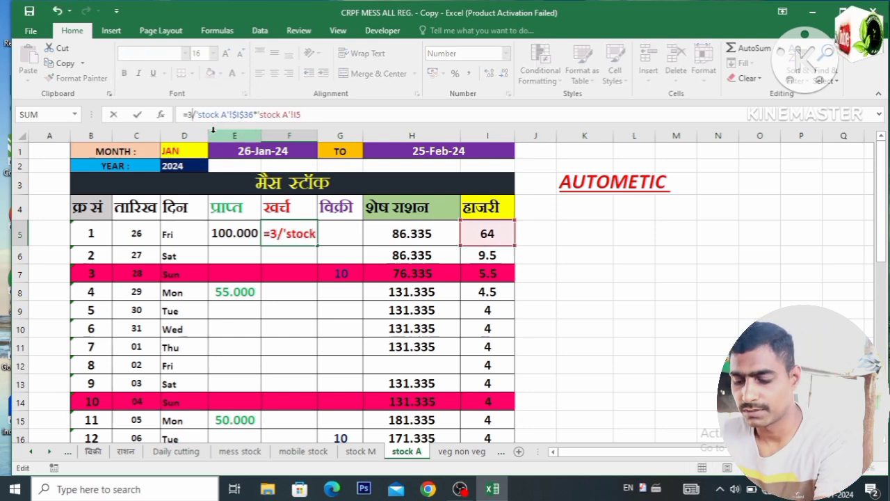
type("50")
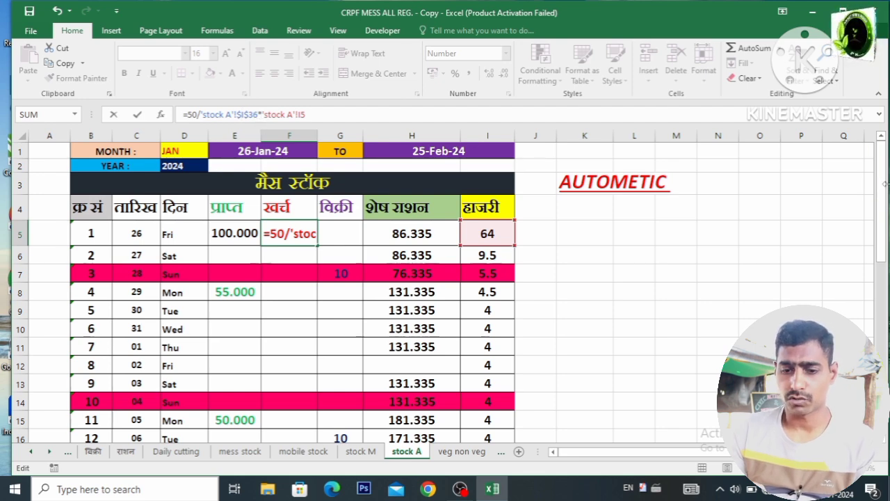
Compare the हाजरी total in stock A's कुल योग row with the total on the point के हिसाब से हाजरी sheet and review the stock rows
left_click_drag(881, 185, 885, 356)
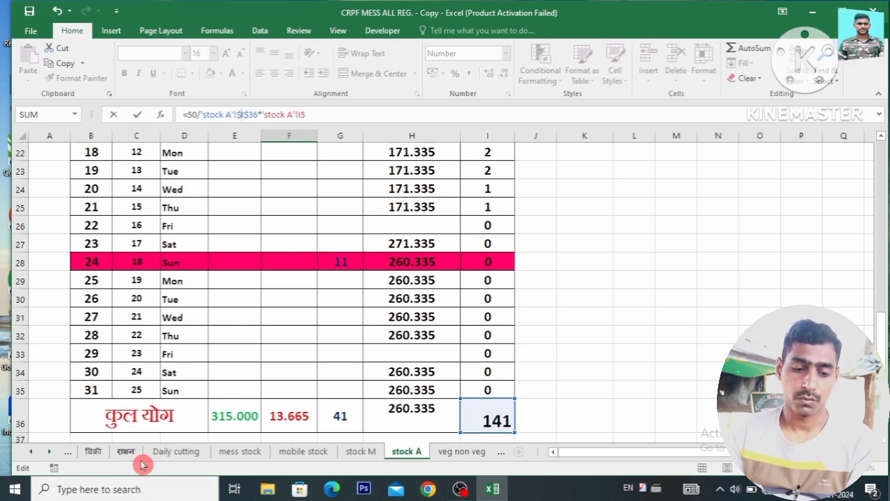
left_click(30, 451)
left_click(30, 452)
left_click(31, 453)
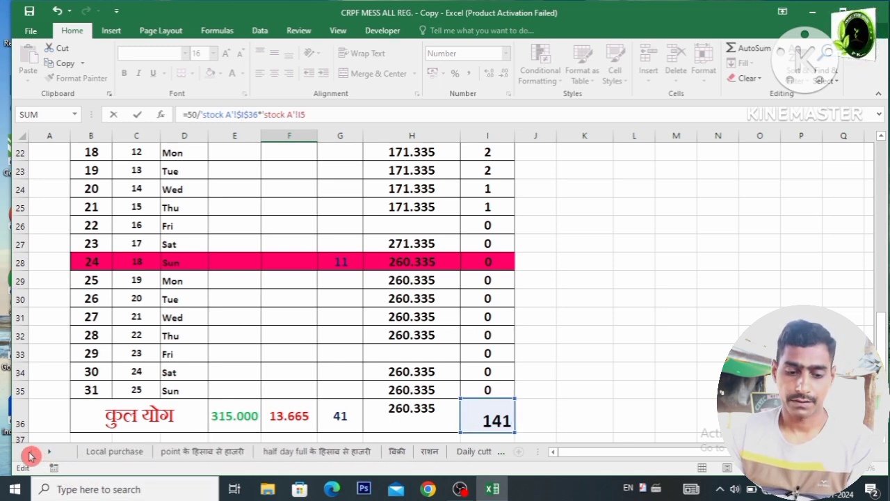
left_click(179, 457)
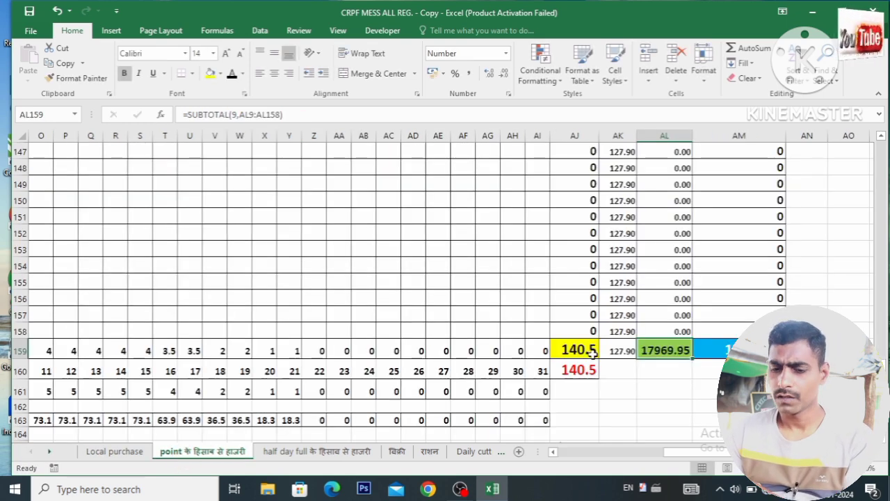
left_click(498, 453)
left_click(501, 454)
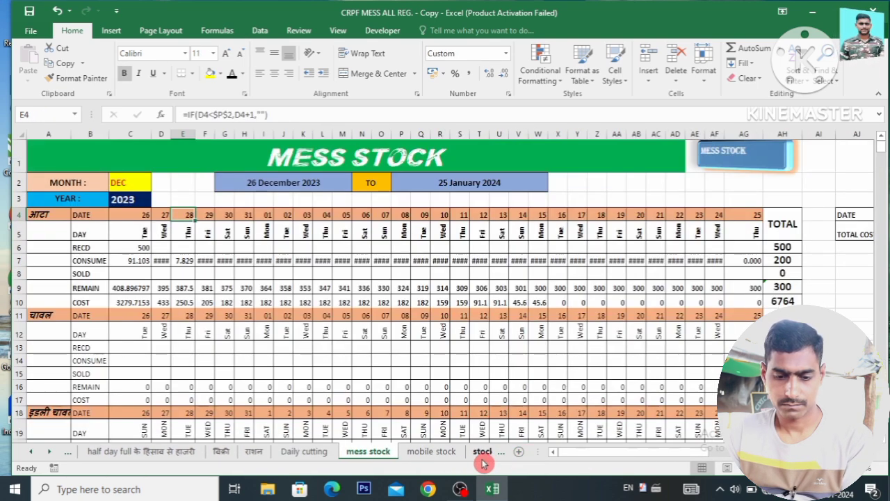
left_click(505, 455)
left_click(407, 452)
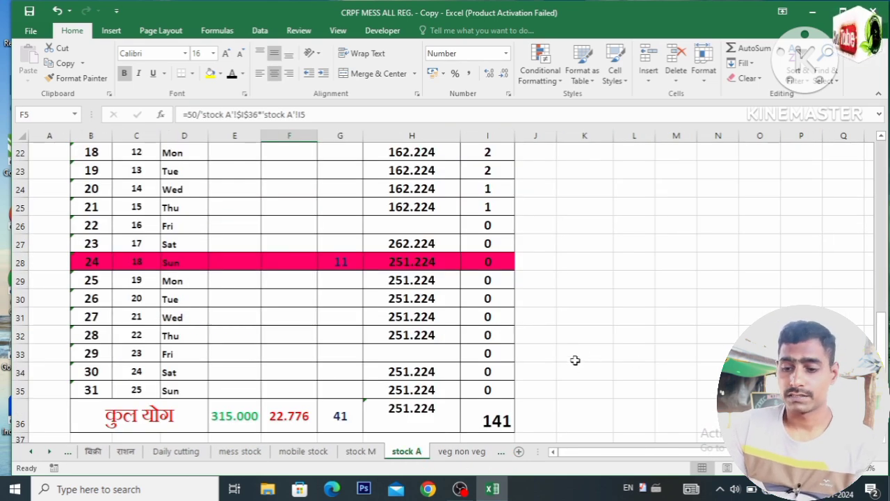
left_click_drag(876, 333, 874, 177)
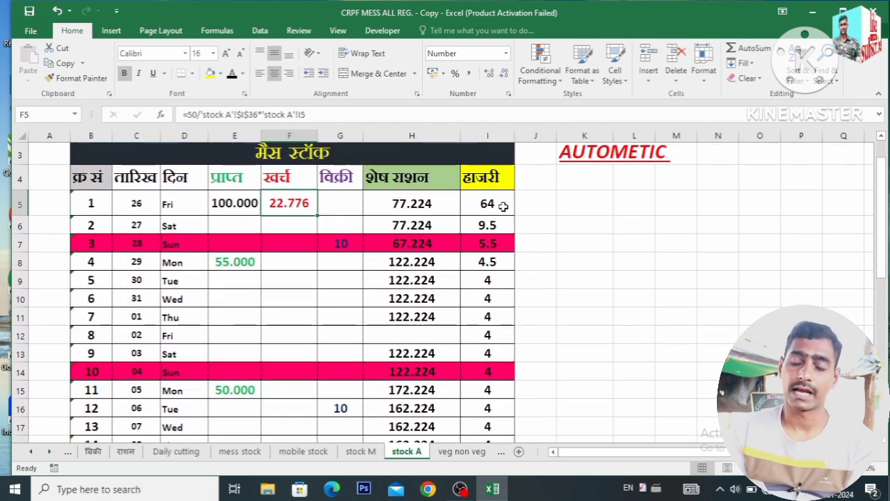
left_click_drag(882, 257, 885, 408)
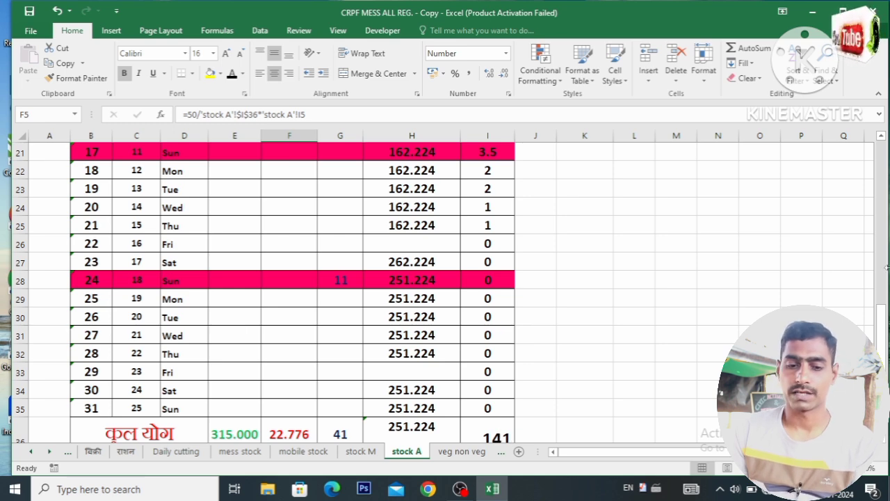
scroll(850, 233, "up", 5)
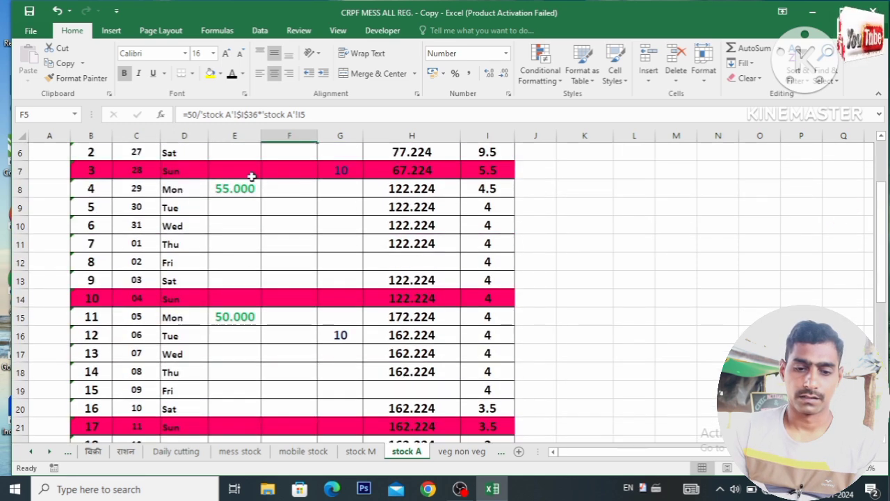
Clear the खर्च formula in F5 and rebuild it as =50/$I$36*I5
left_click_drag(306, 114, 172, 114)
key("BackSpace")
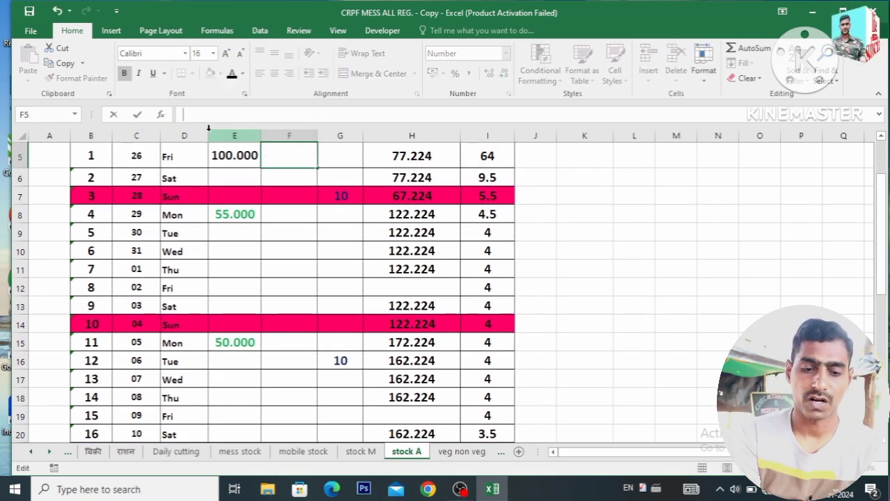
type("=50/")
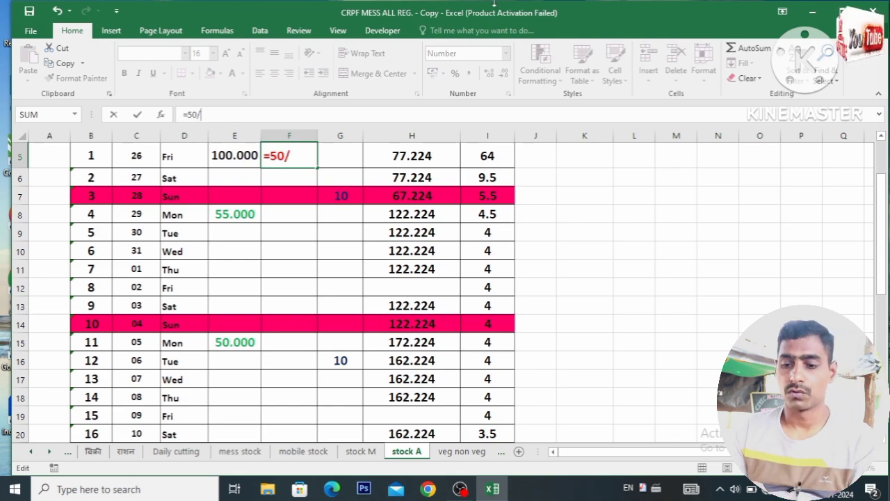
left_click_drag(880, 236, 880, 278)
left_click(504, 418)
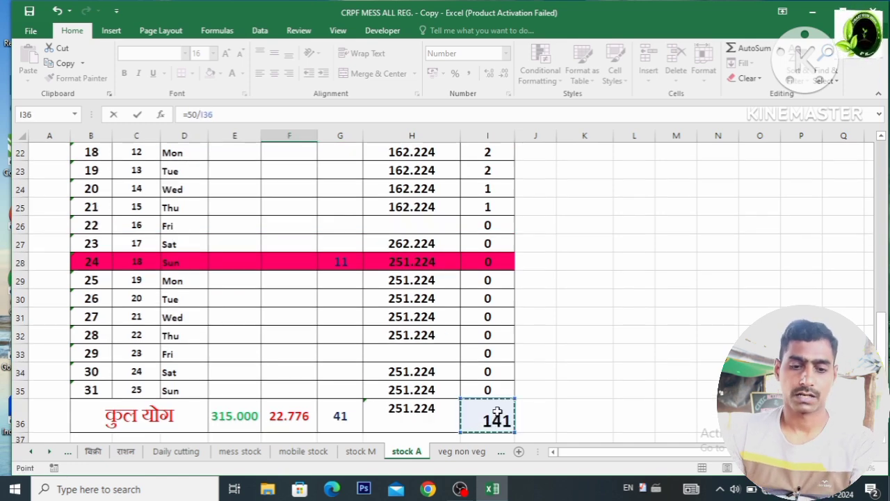
key("F4")
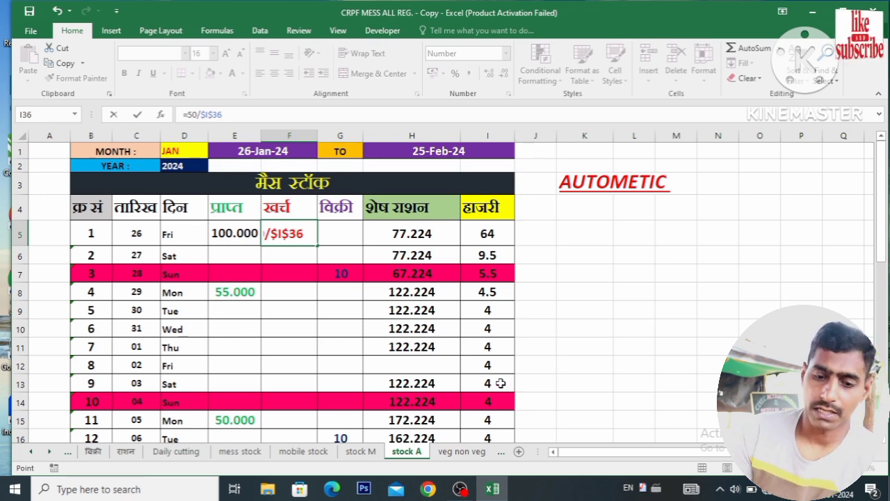
type("*")
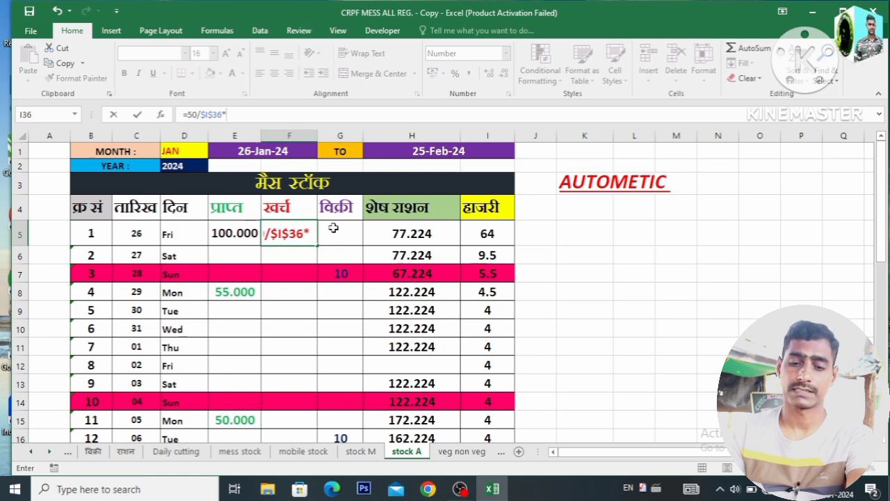
left_click(487, 234)
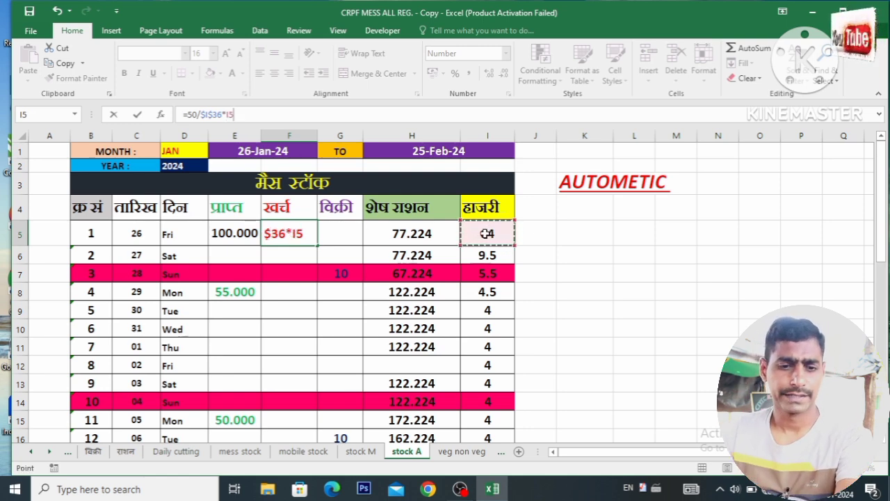
key("Return")
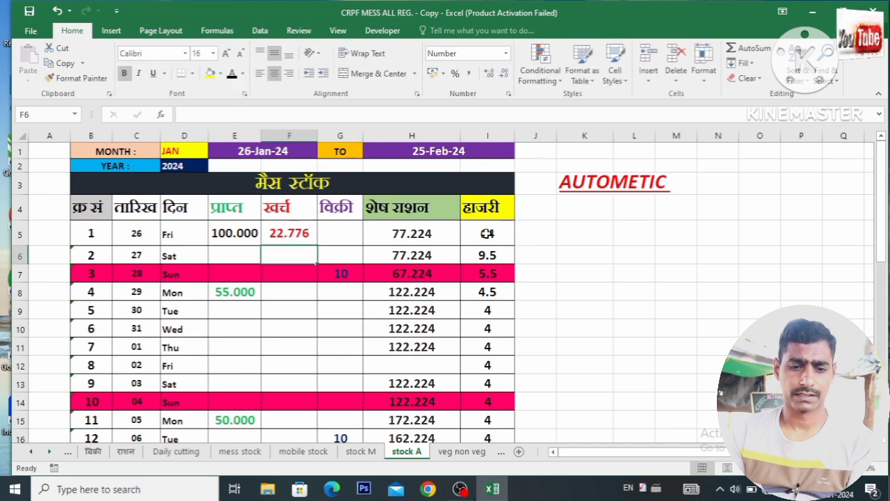
Fill the खर्च formula from F5 down through serial 31 and check the कुल योग row's totals and remaining-ration formula
left_click(286, 232)
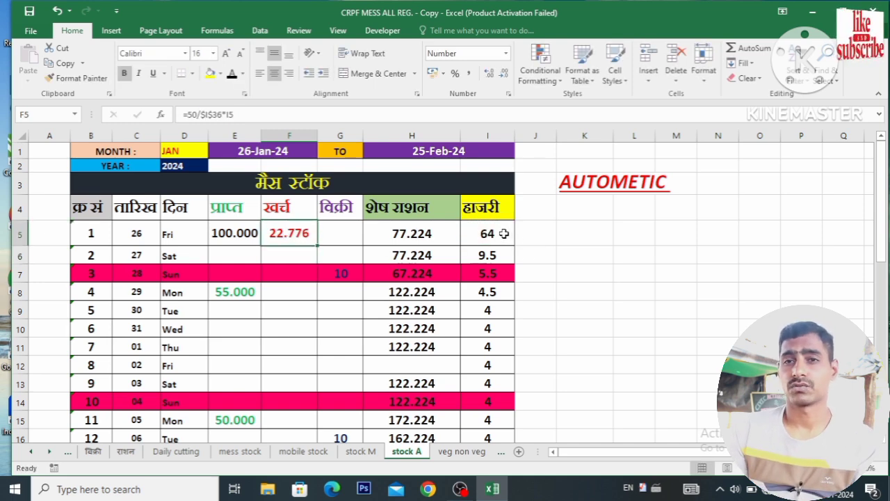
double_click(318, 244)
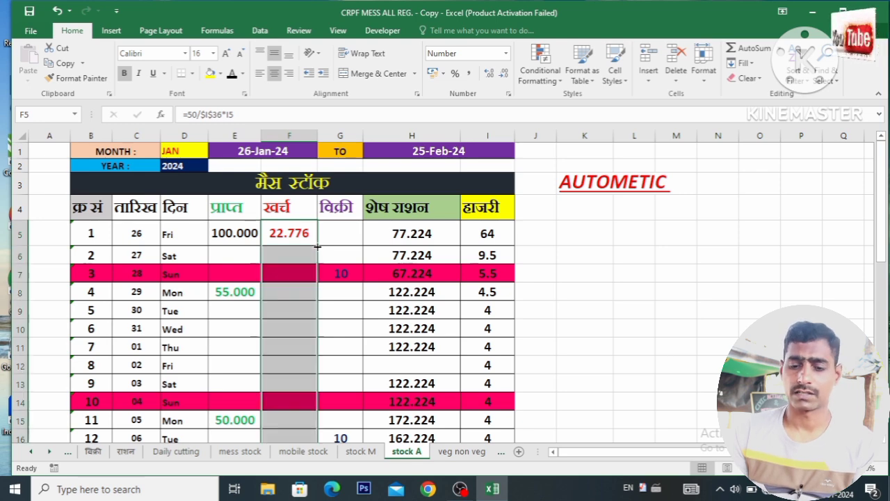
left_click_drag(881, 240, 882, 271)
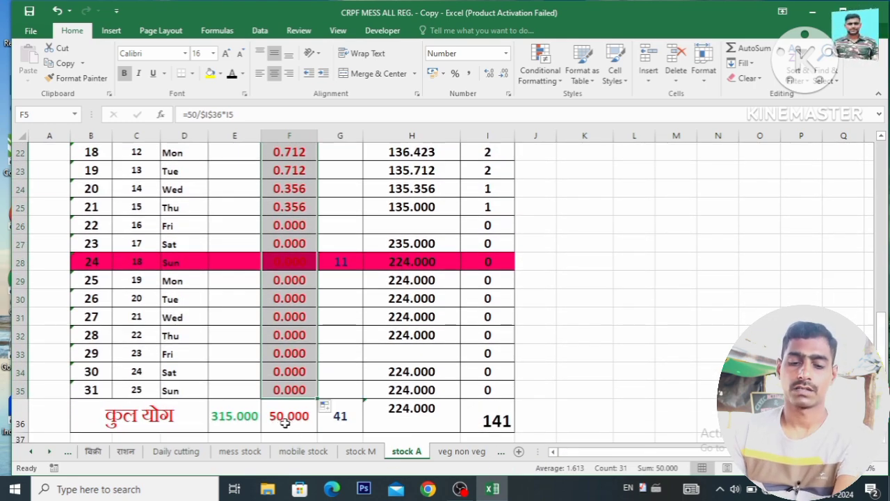
left_click(406, 417)
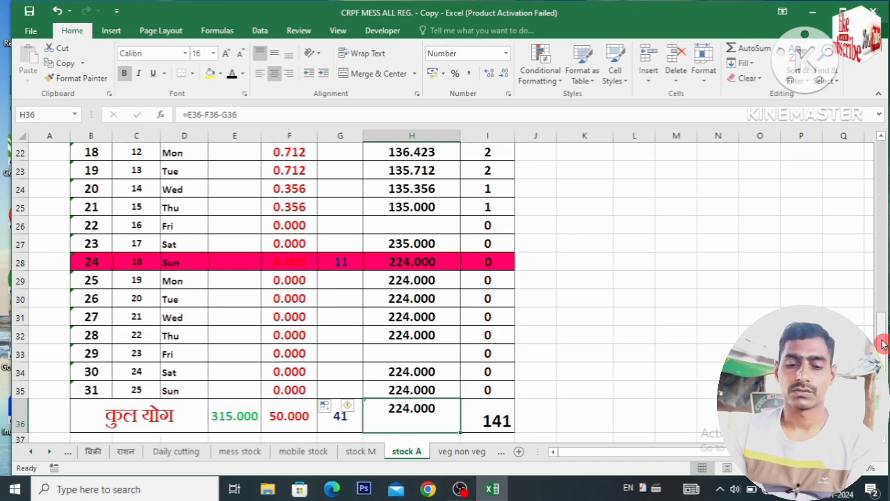
scroll(876, 304, "up", 6)
scroll(866, 200, "up", 1)
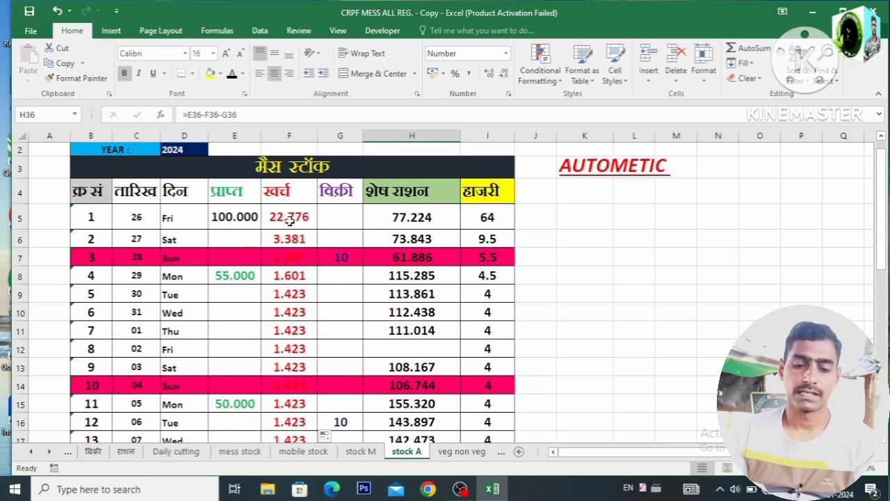
left_click(312, 223)
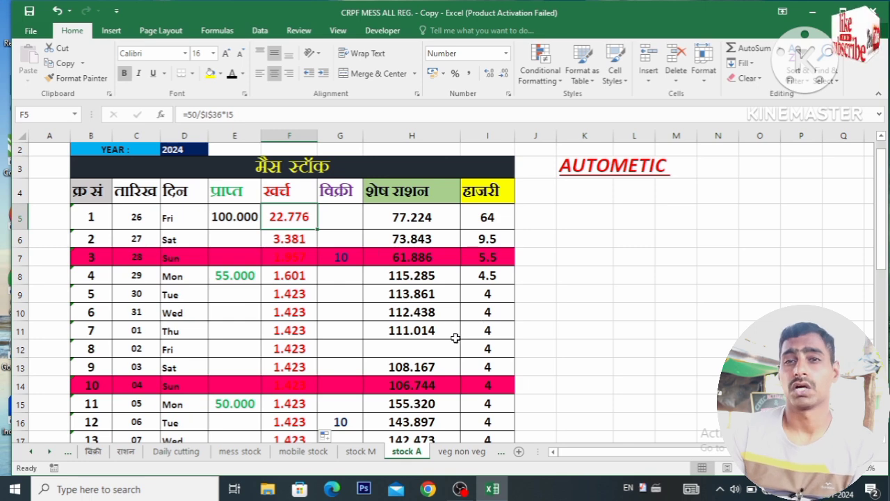
Override the खर्च values on the stock A sheet with 1.2 for serial 6 and 1 for serial 7
left_click(295, 313)
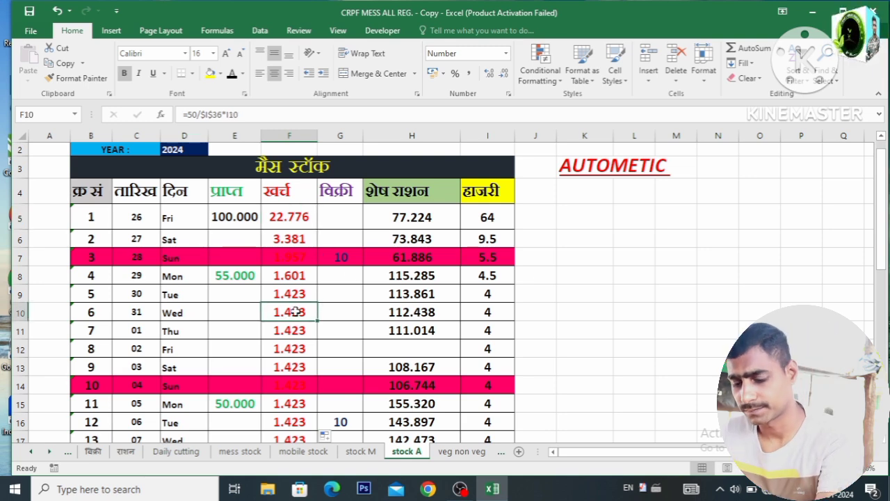
type("1.2")
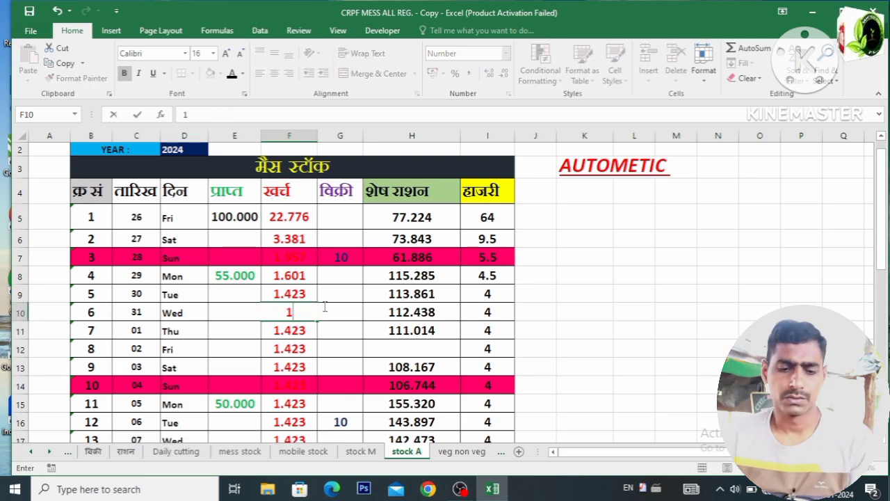
left_click(334, 331)
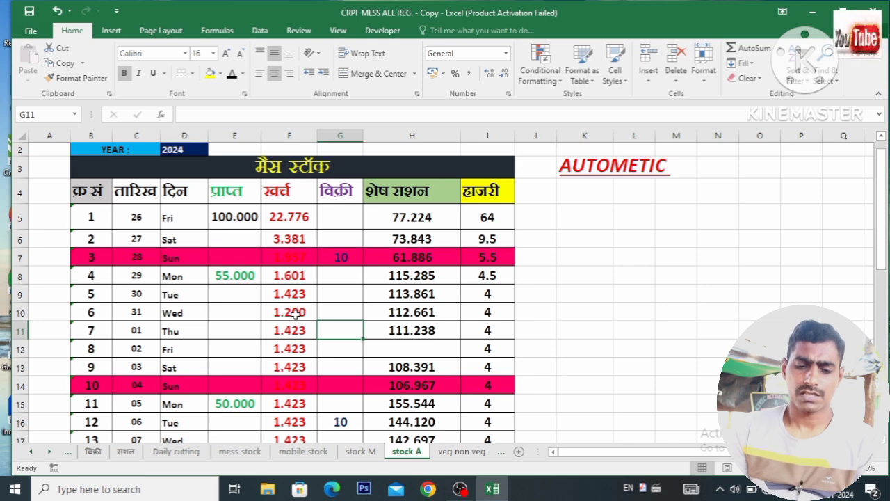
left_click(300, 329)
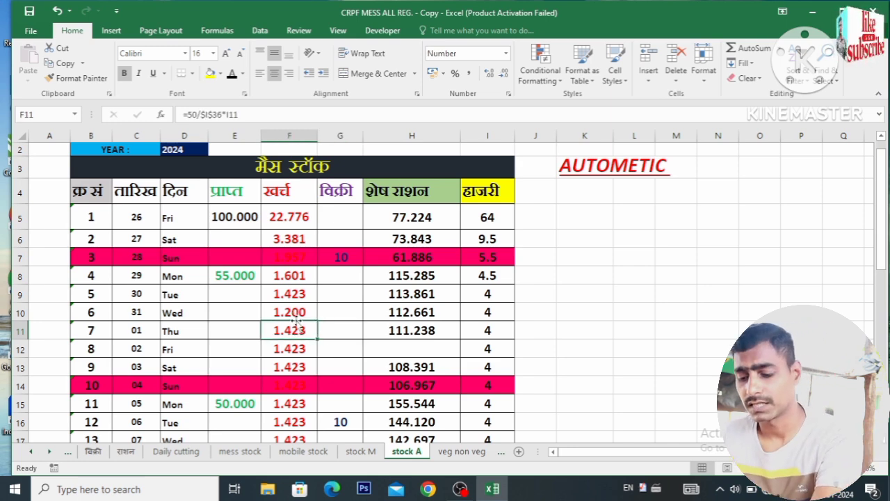
type("1")
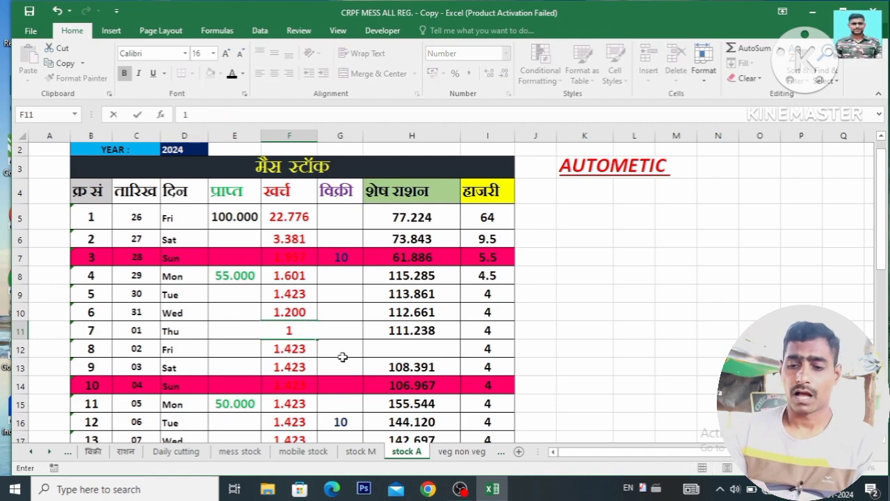
left_click(341, 356)
Check the कुल योग row's totals against the daily खर्च rows and inspect serial 1's शेष राशन formula
left_click_drag(882, 232, 882, 237)
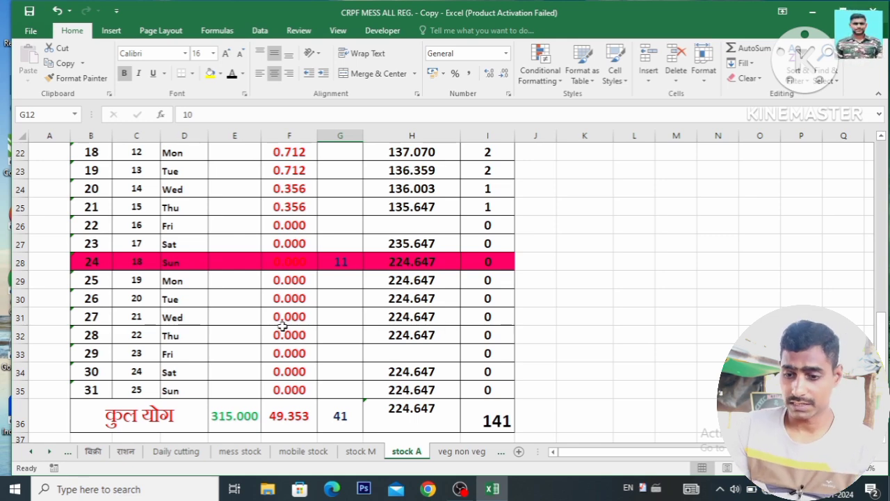
left_click_drag(879, 334, 874, 174)
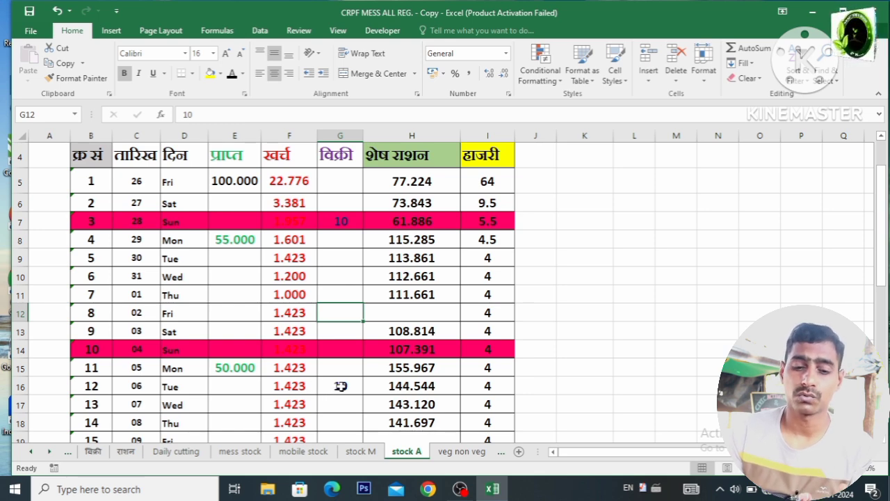
left_click_drag(886, 283, 884, 315)
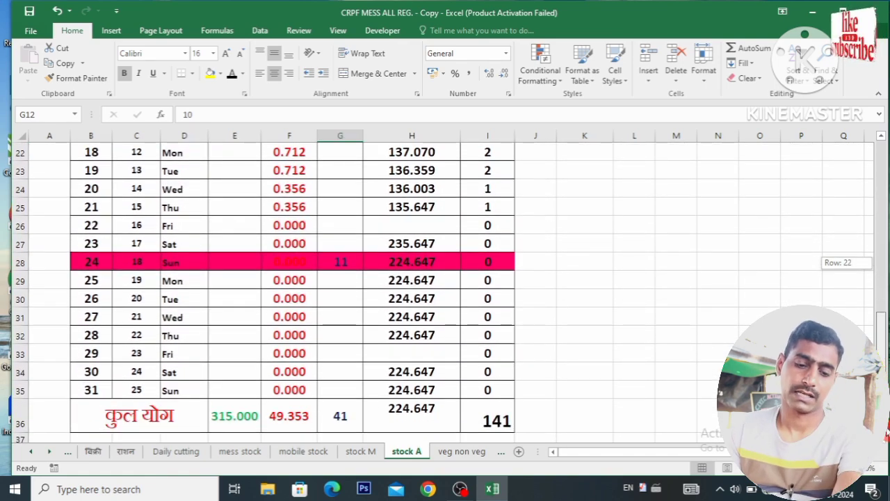
left_click_drag(885, 315, 884, 258)
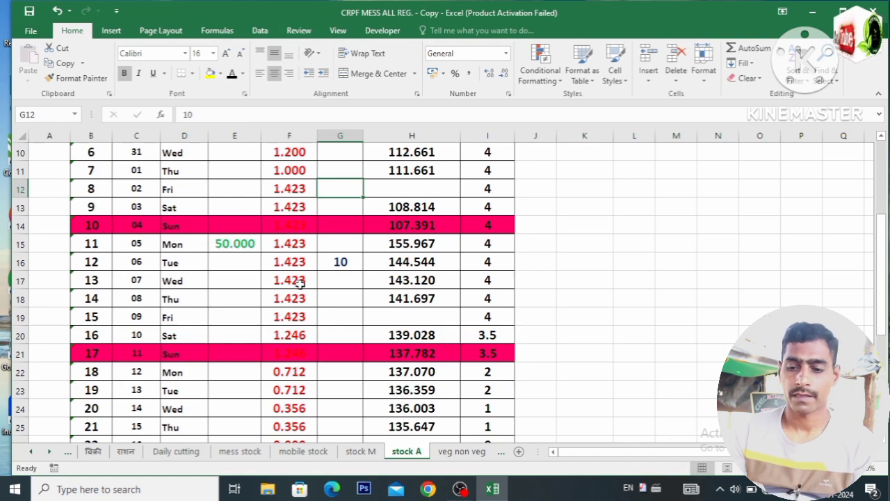
left_click_drag(879, 212, 867, 179)
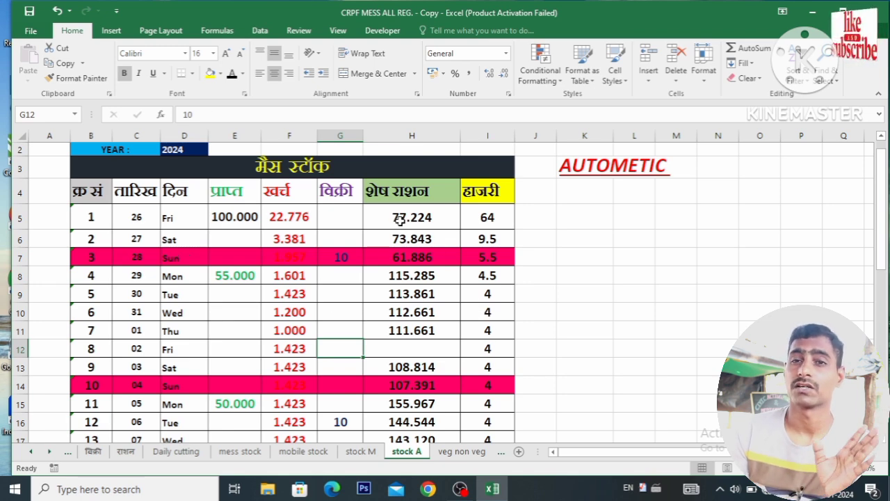
left_click(400, 220)
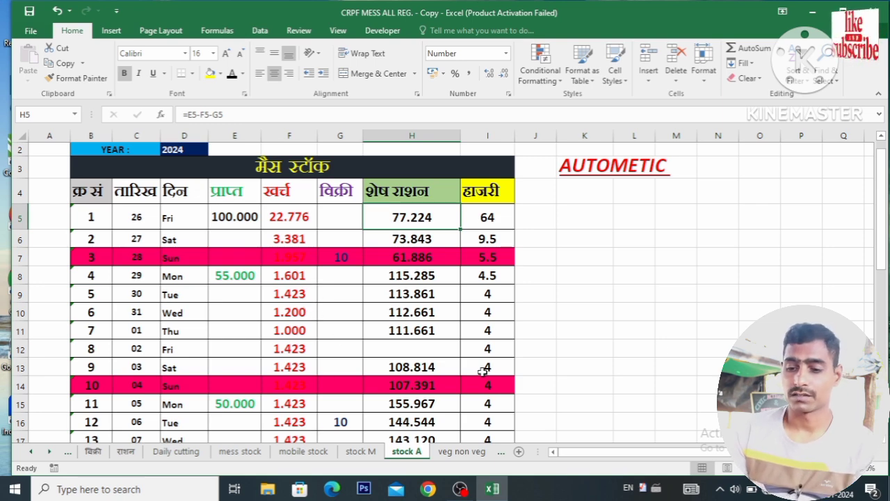
left_click_drag(877, 229, 880, 362)
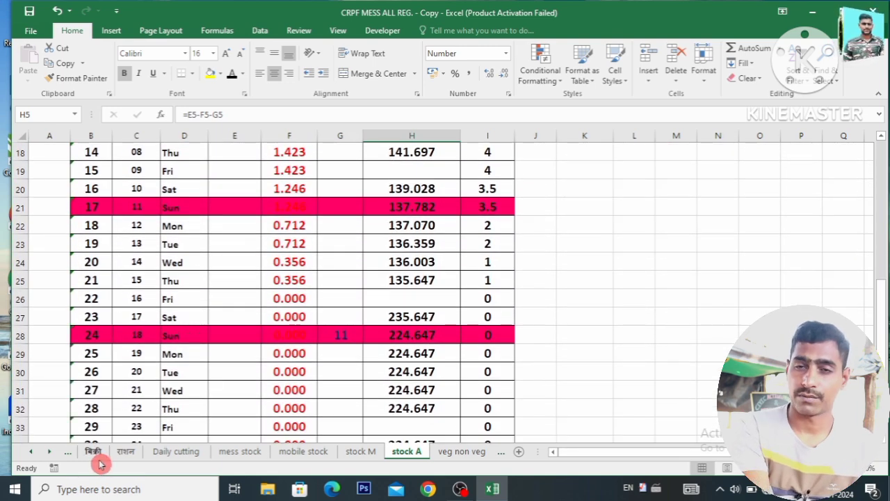